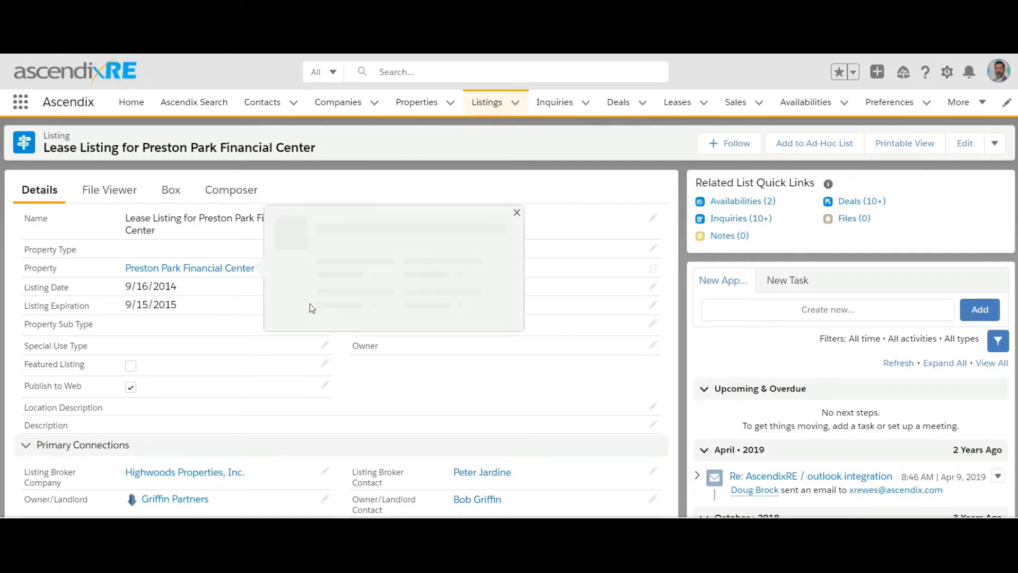
Step: Review the lease listing's details and related links, and look through the reports previously generated for it in Composer
{"action": "scroll", "coordinate": [784, 485], "scroll_direction": "down", "scroll_amount": 1}
{"action": "scroll", "coordinate": [784, 482], "scroll_direction": "down", "scroll_amount": 2}
{"action": "scroll", "coordinate": [790, 466], "scroll_direction": "up", "scroll_amount": 3}
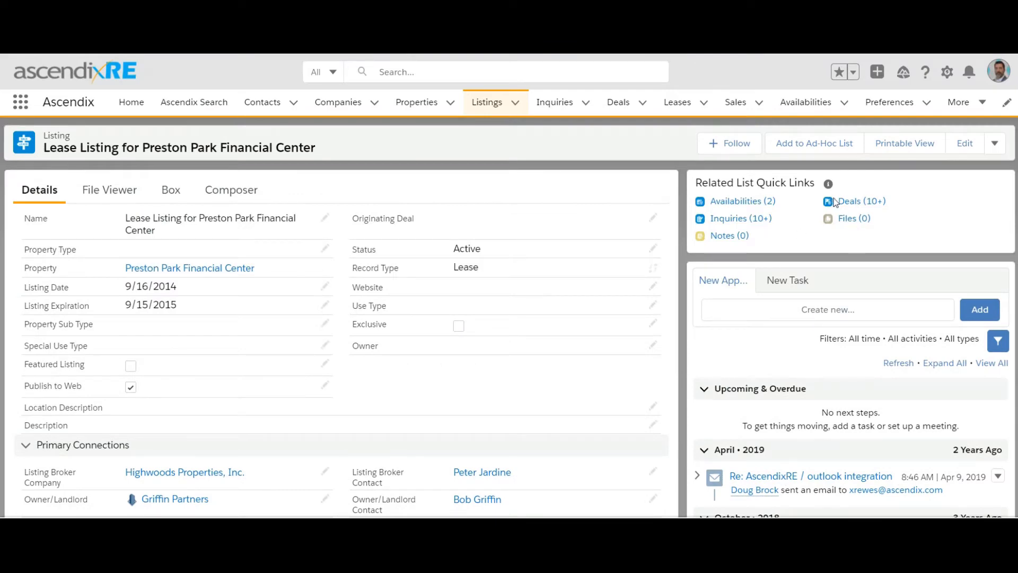
{"action": "mouse_move", "coordinate": [853, 203]}
{"action": "mouse_move", "coordinate": [746, 222]}
{"action": "left_click", "coordinate": [245, 197]}
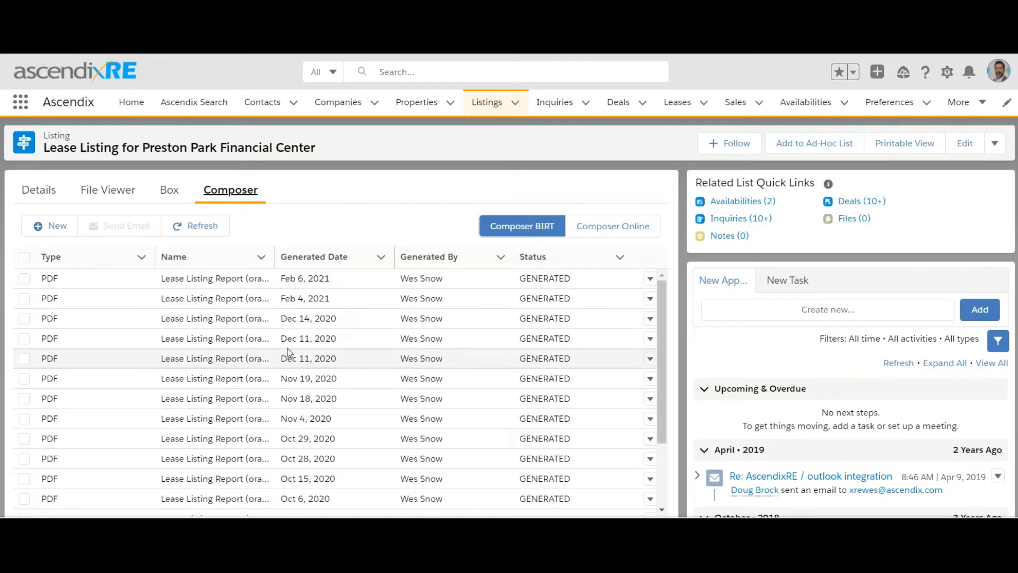
{"action": "scroll", "coordinate": [289, 352], "scroll_direction": "down", "scroll_amount": 2}
{"action": "scroll", "coordinate": [289, 352], "scroll_direction": "up", "scroll_amount": 2}
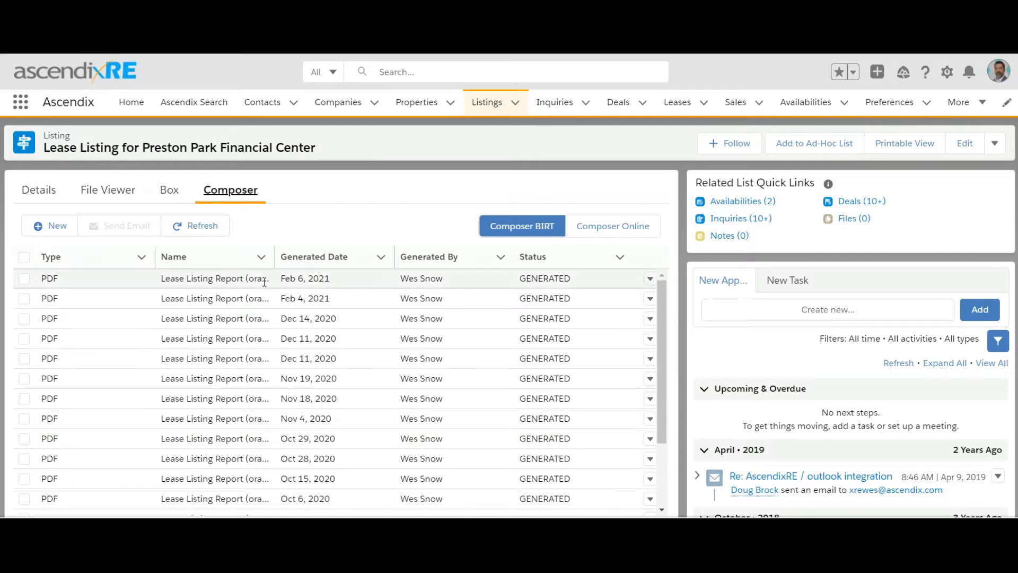
Step: Generate a downloadable PDF for the Preston Park Financial Center listing from the second Lease Listing Report (Orange) template in Composer
{"action": "left_click", "coordinate": [57, 229]}
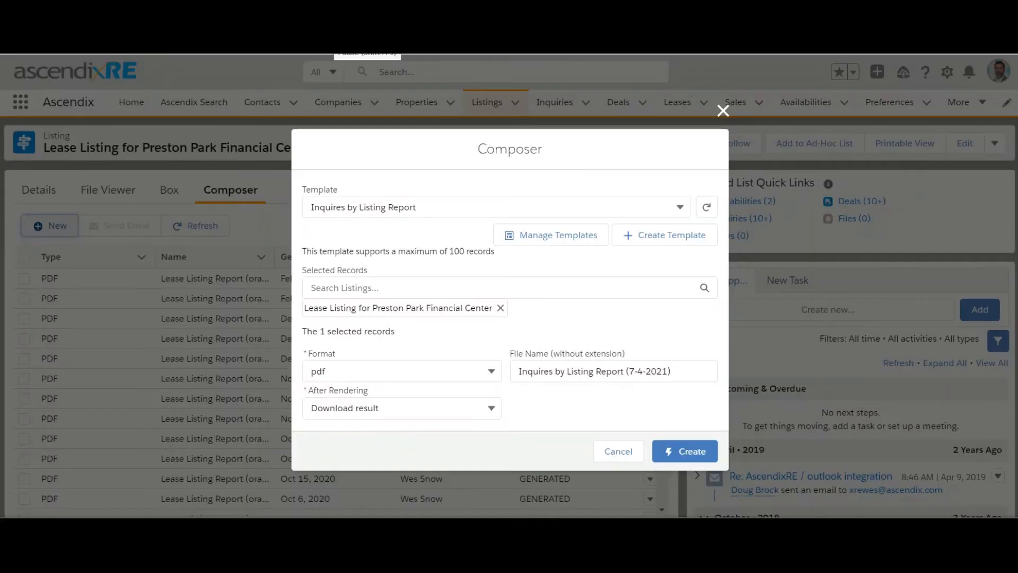
{"action": "left_click", "coordinate": [391, 209]}
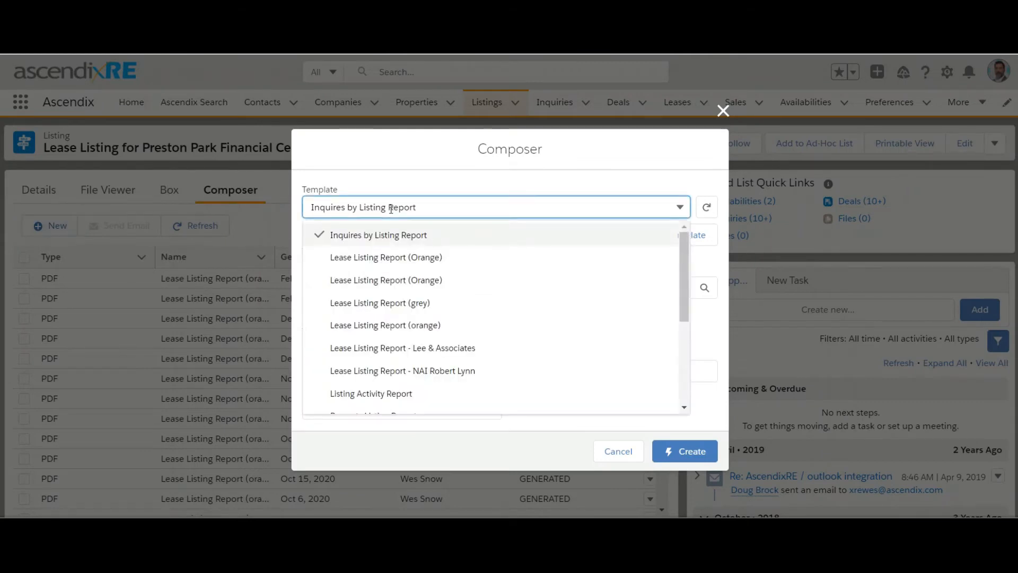
{"action": "scroll", "coordinate": [421, 345], "scroll_direction": "down", "scroll_amount": 3}
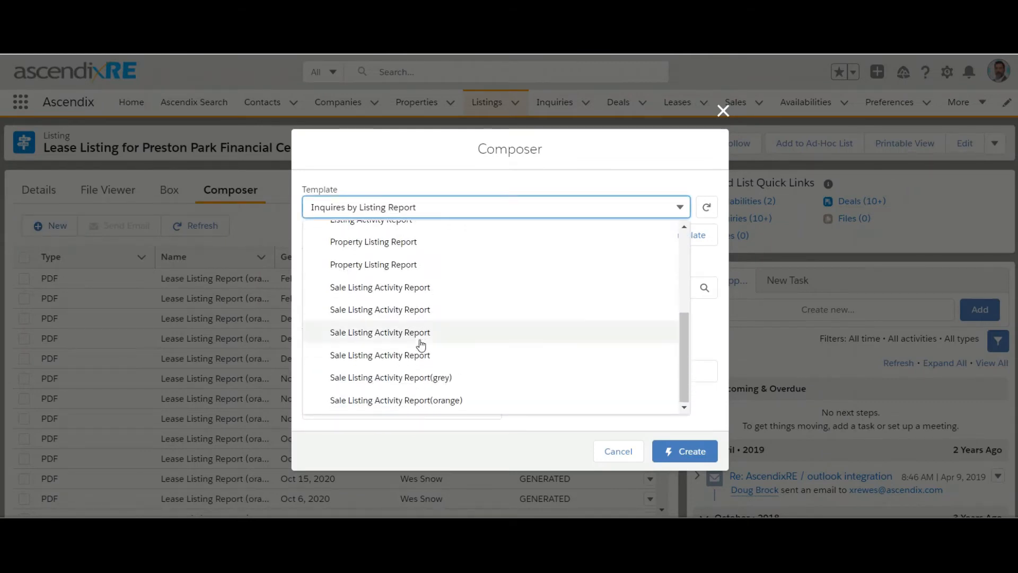
{"action": "scroll", "coordinate": [497, 346], "scroll_direction": "up", "scroll_amount": 3}
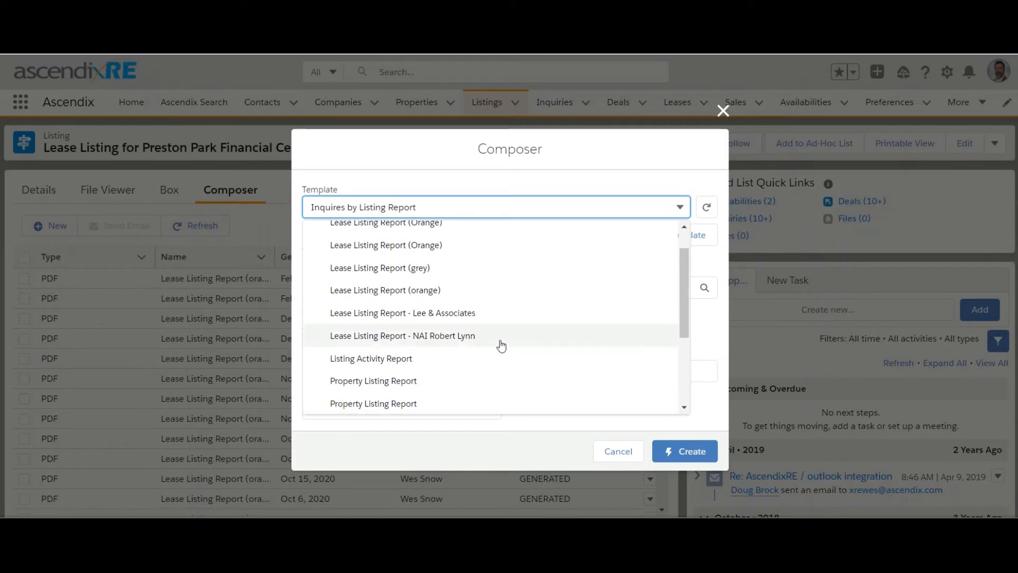
{"action": "scroll", "coordinate": [501, 346], "scroll_direction": "up", "scroll_amount": 1}
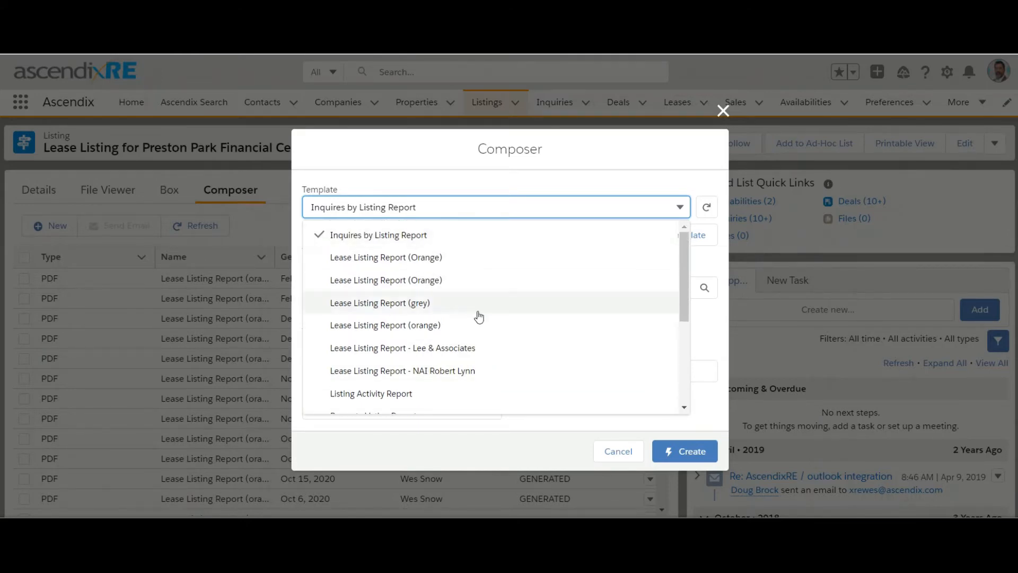
{"action": "scroll", "coordinate": [477, 319], "scroll_direction": "down", "scroll_amount": 1}
{"action": "scroll", "coordinate": [393, 335], "scroll_direction": "down", "scroll_amount": 2}
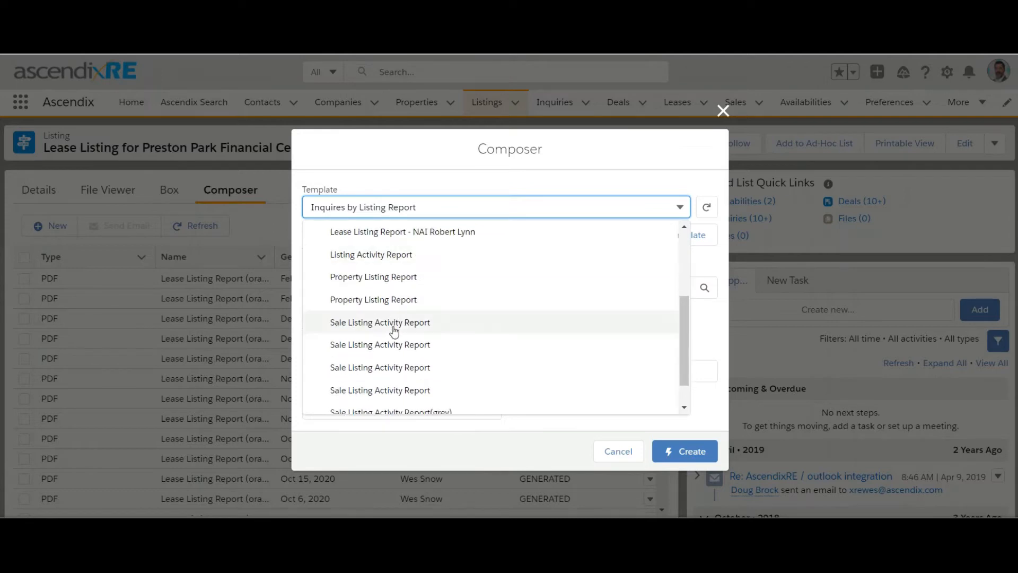
{"action": "scroll", "coordinate": [398, 348], "scroll_direction": "down", "scroll_amount": 1}
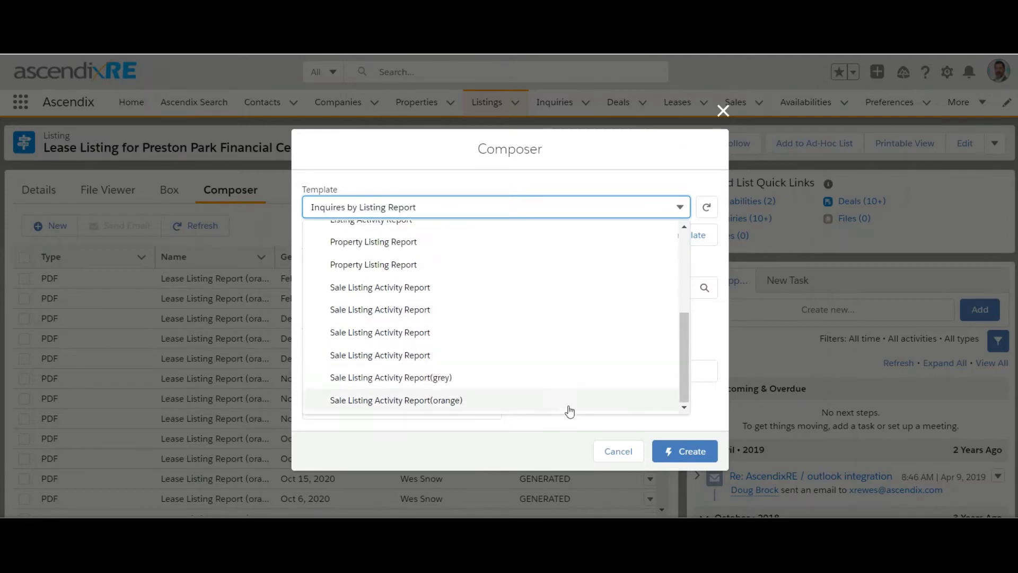
{"action": "scroll", "coordinate": [377, 311], "scroll_direction": "up", "scroll_amount": 3}
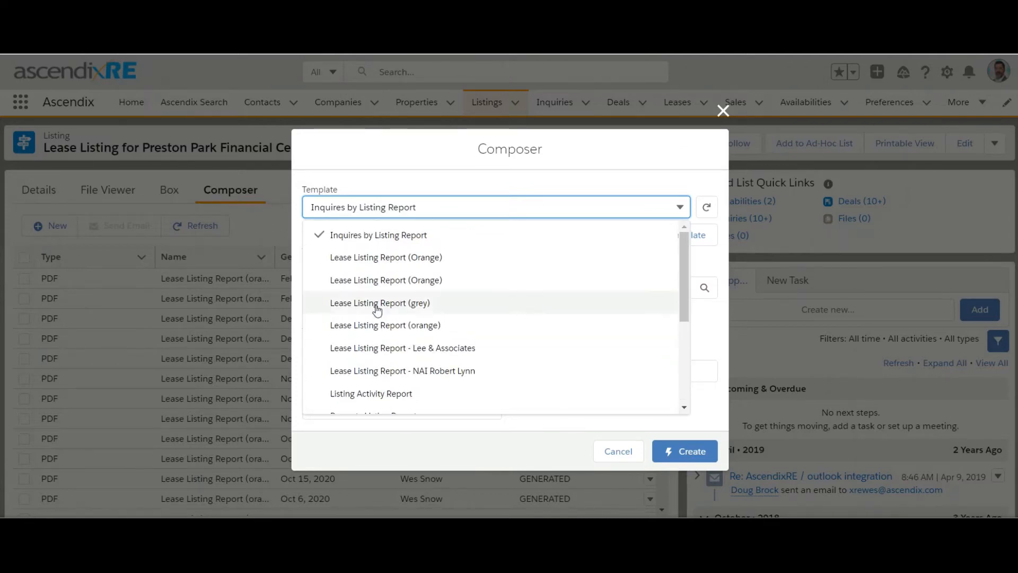
{"action": "left_click", "coordinate": [378, 280]}
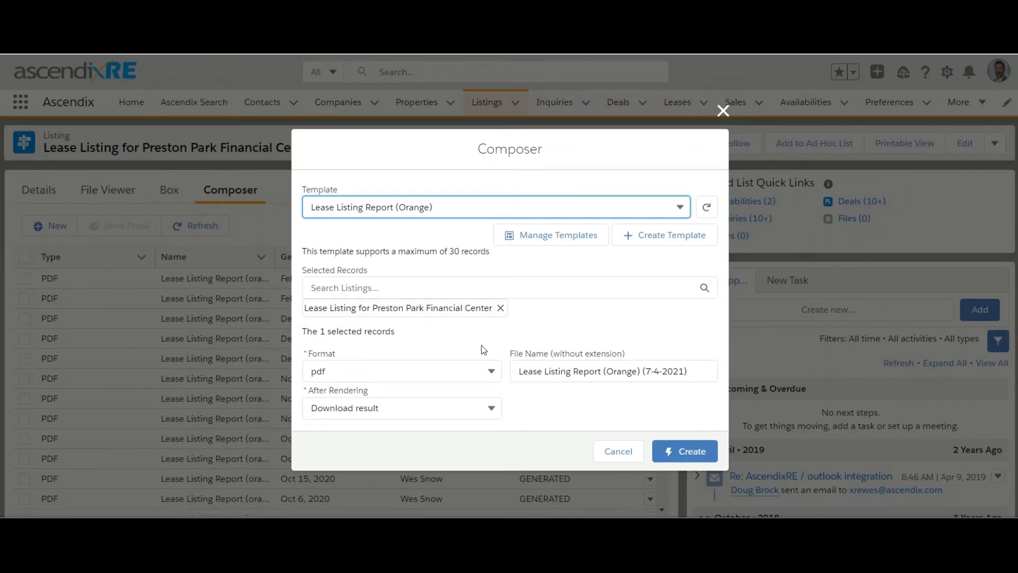
{"action": "left_click", "coordinate": [686, 452]}
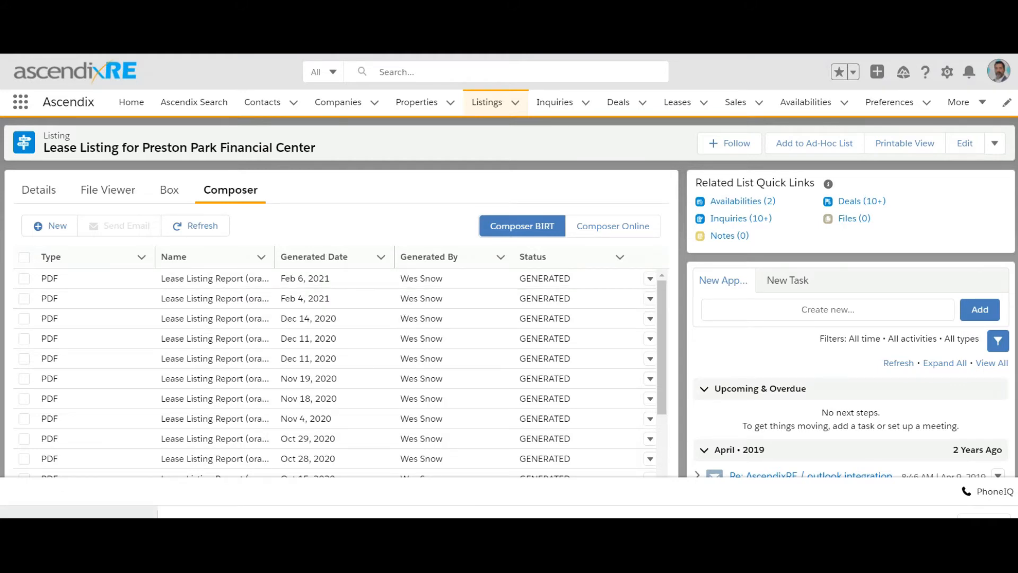
Step: Open the downloaded Lease Listing Report (Orange) PDF and read through its cover page, listing details and space inquiries tables
{"action": "left_click", "coordinate": [80, 513]}
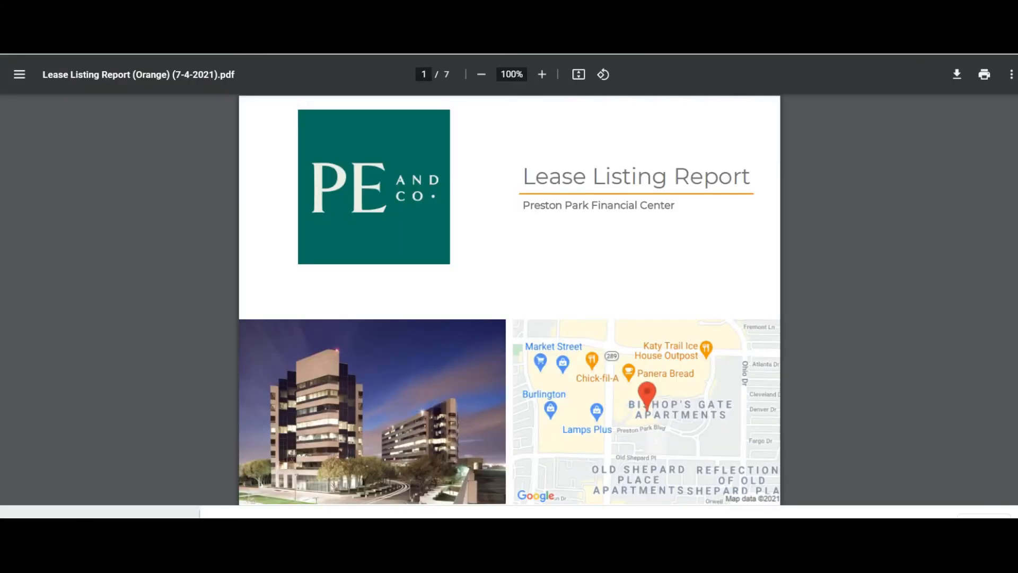
{"action": "scroll", "coordinate": [379, 380], "scroll_direction": "down", "scroll_amount": 10}
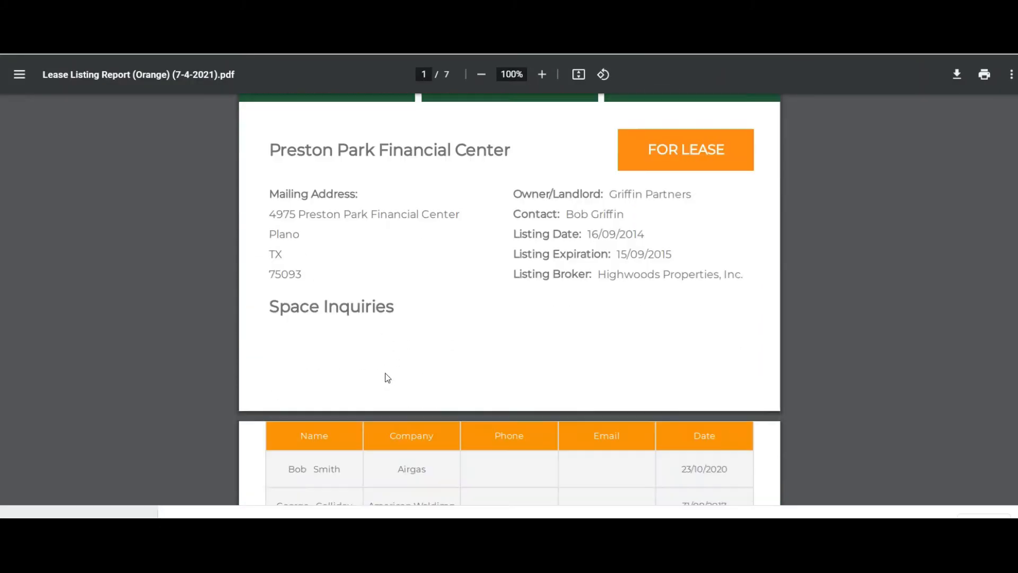
{"action": "scroll", "coordinate": [387, 377], "scroll_direction": "down", "scroll_amount": 15}
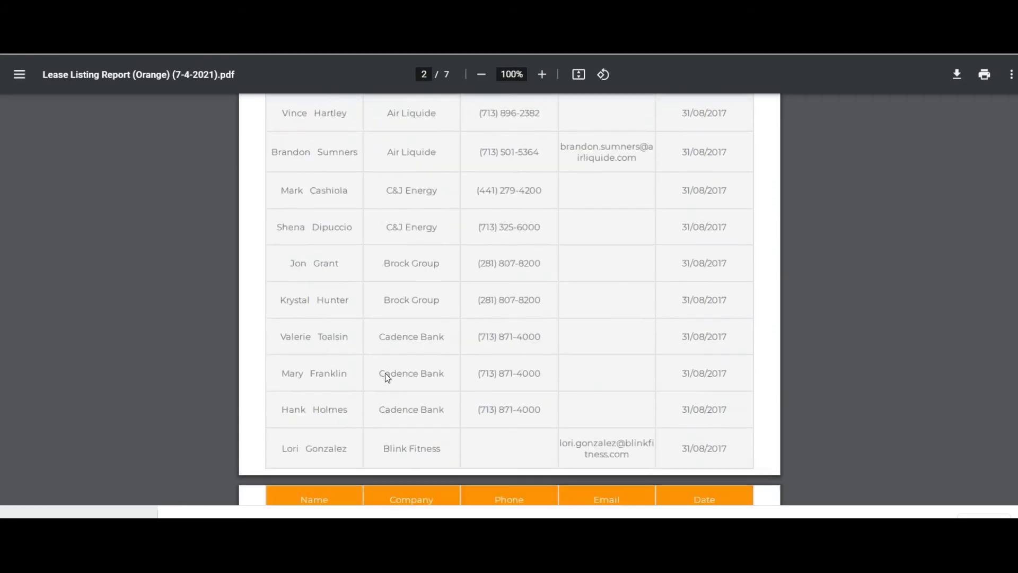
{"action": "scroll", "coordinate": [385, 373], "scroll_direction": "down", "scroll_amount": 15}
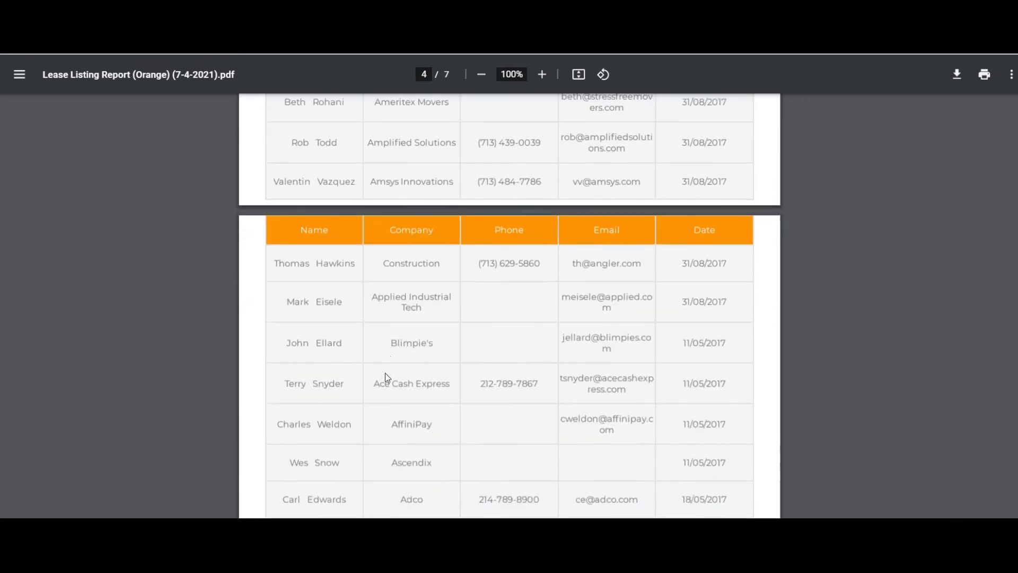
{"action": "scroll", "coordinate": [554, 260], "scroll_direction": "down", "scroll_amount": 15}
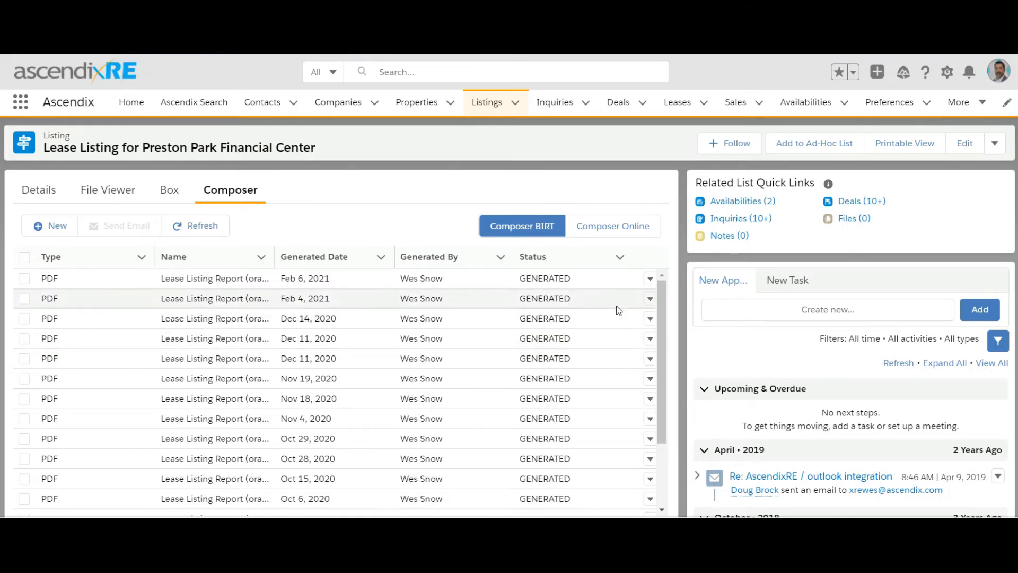
Step: View the stored lease listing report generated on Feb 6, 2021 and read through its pages
{"action": "left_click", "coordinate": [649, 281]}
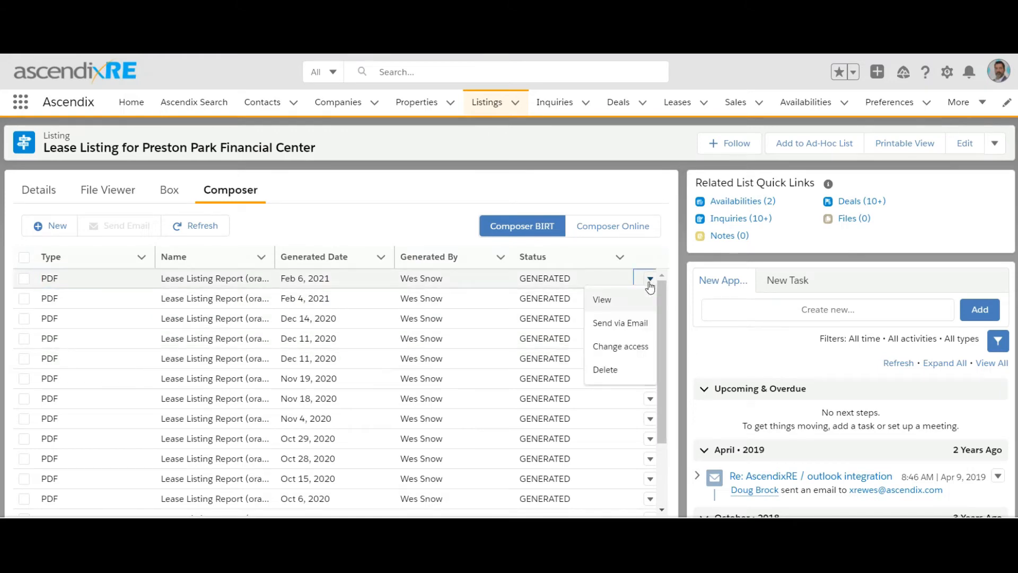
{"action": "left_click", "coordinate": [619, 306]}
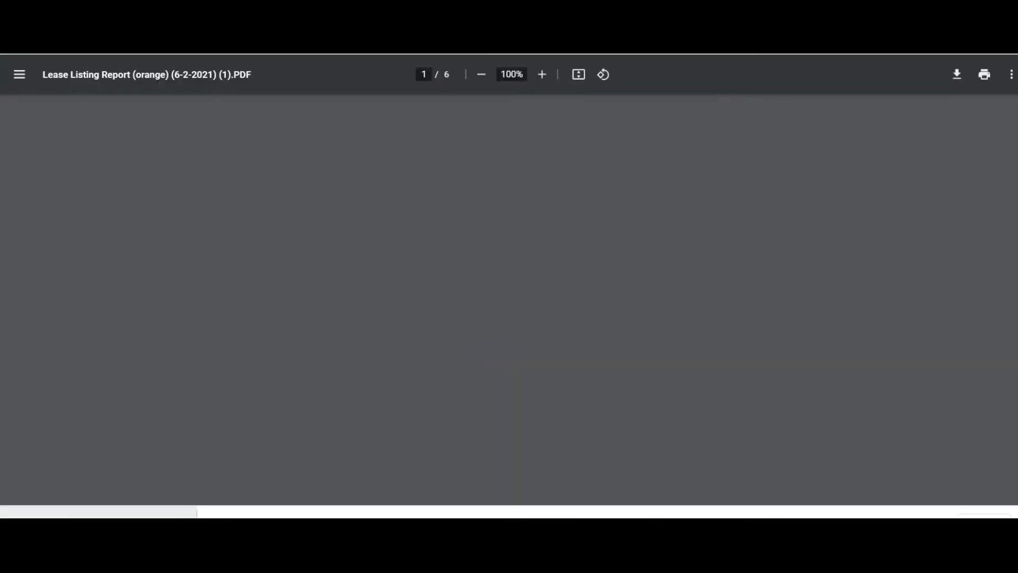
{"action": "scroll", "coordinate": [475, 390], "scroll_direction": "down", "scroll_amount": 10}
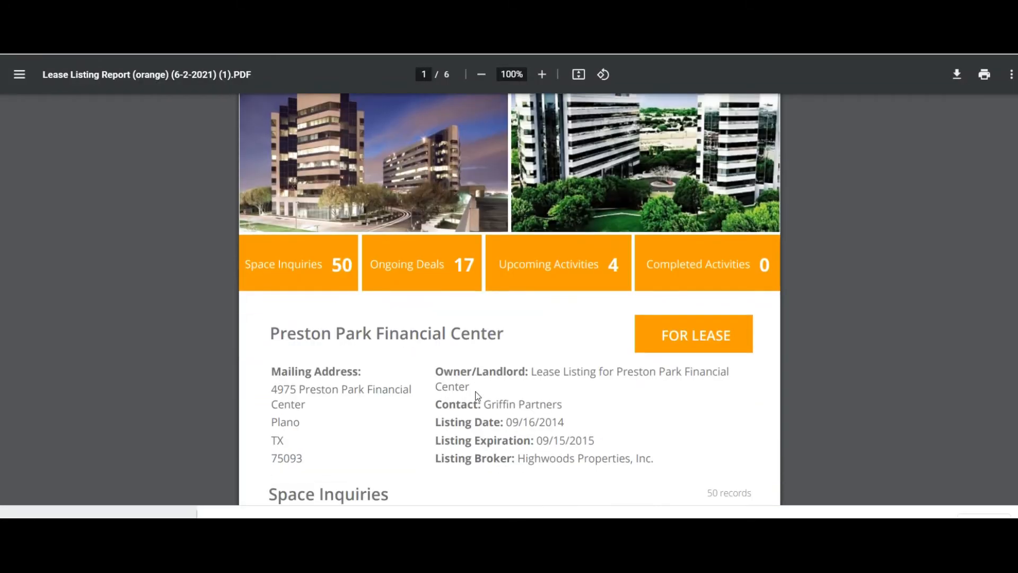
{"action": "scroll", "coordinate": [475, 391], "scroll_direction": "down", "scroll_amount": 15}
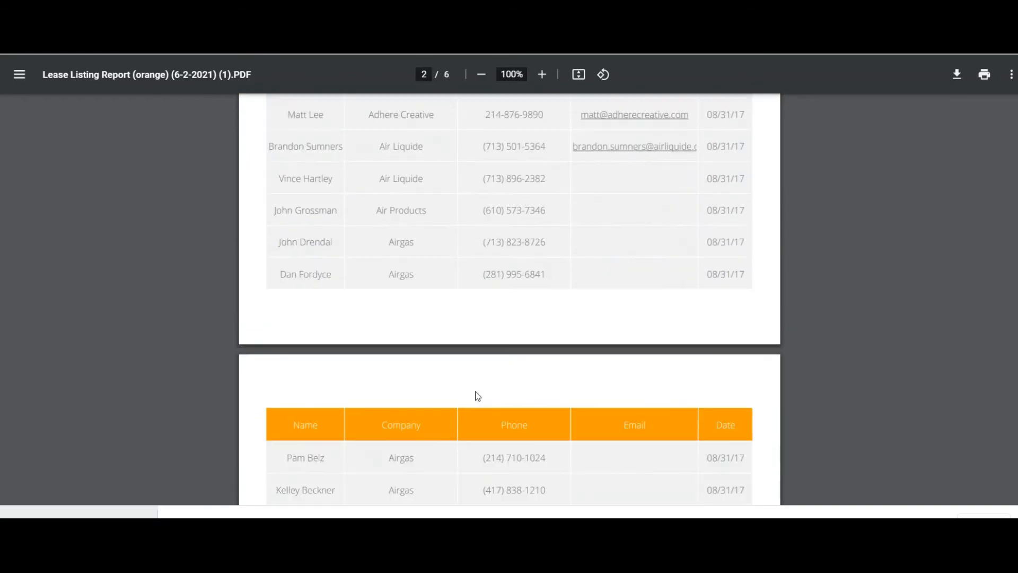
{"action": "scroll", "coordinate": [477, 395], "scroll_direction": "down", "scroll_amount": 9}
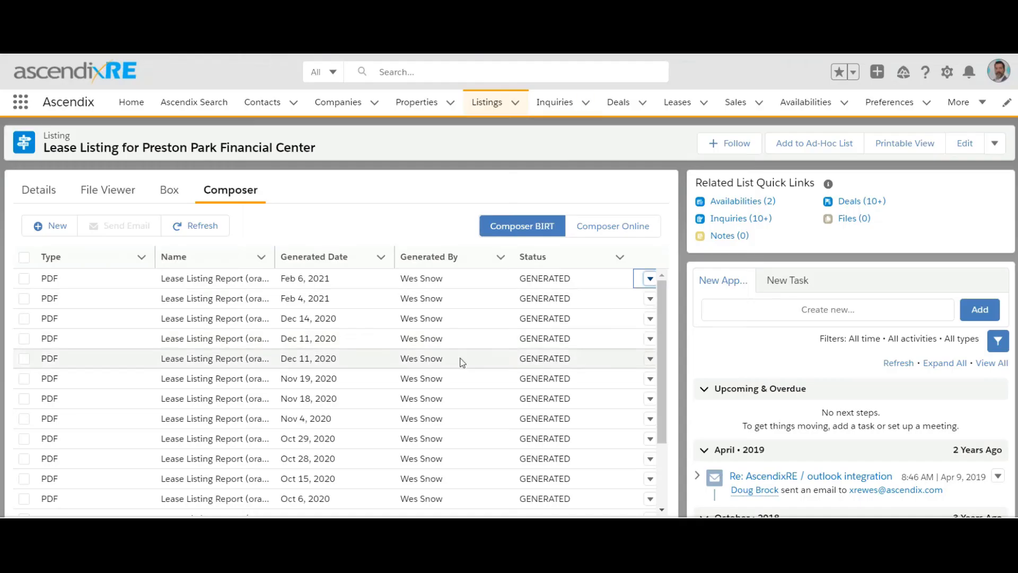
Step: View the stored Inquires by Listing report generated on Sep 28, 2020 and read through its inquiry tables
{"action": "scroll", "coordinate": [325, 397], "scroll_direction": "down", "scroll_amount": 3}
{"action": "scroll", "coordinate": [325, 397], "scroll_direction": "down", "scroll_amount": 3}
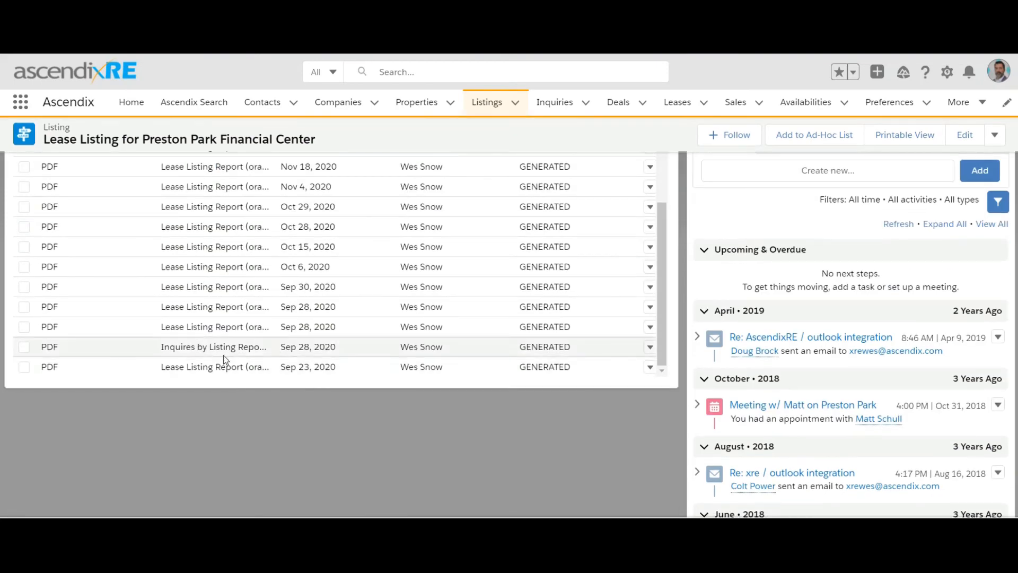
{"action": "left_click", "coordinate": [647, 348]}
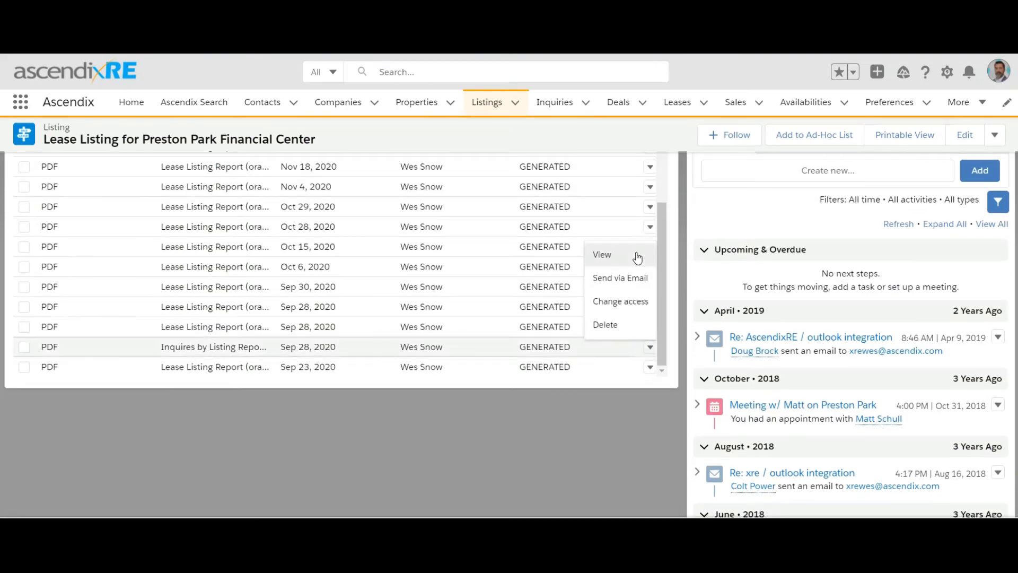
{"action": "left_click", "coordinate": [638, 257]}
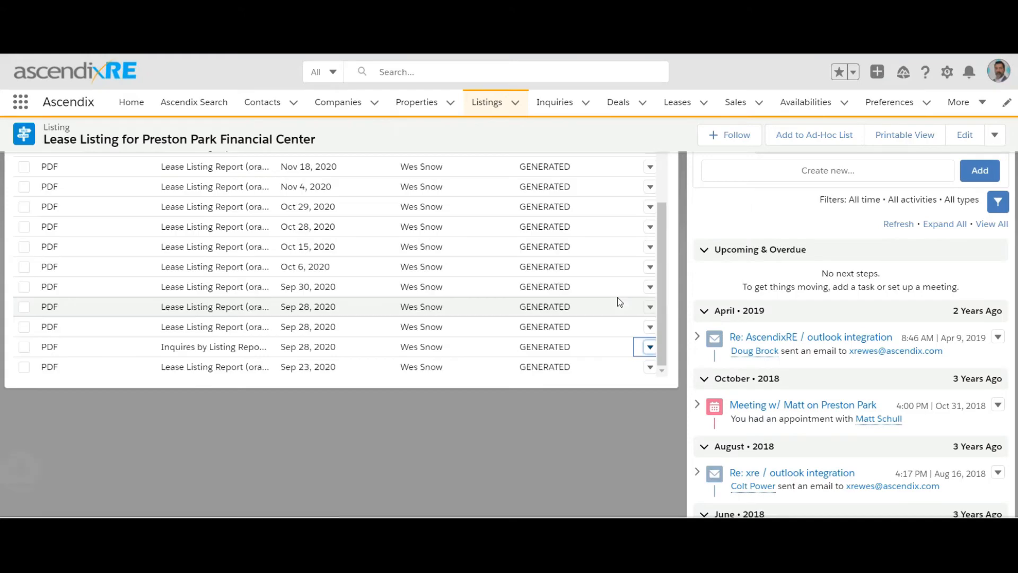
{"action": "left_click", "coordinate": [53, 510]}
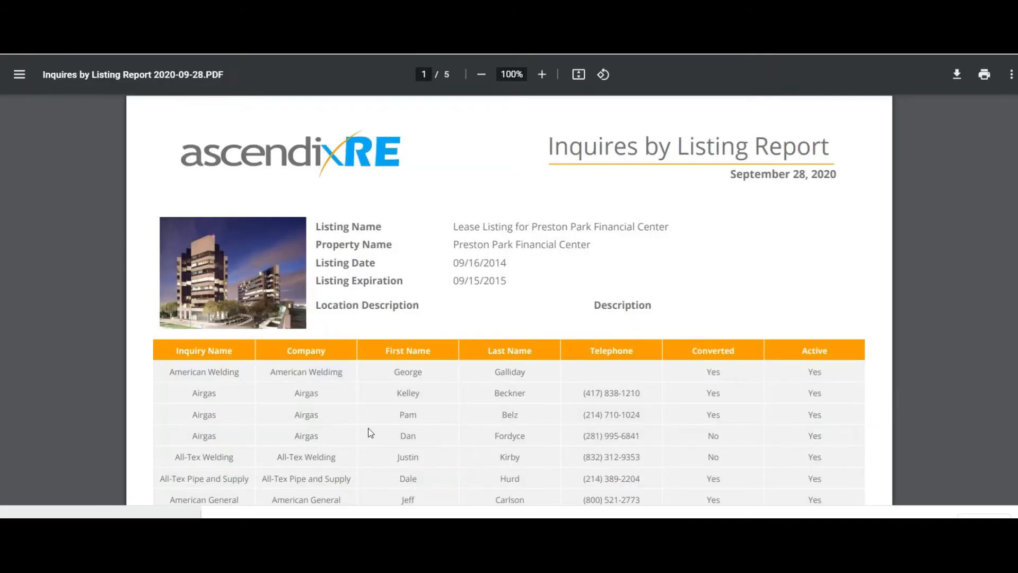
{"action": "scroll", "coordinate": [489, 371], "scroll_direction": "down", "scroll_amount": 15}
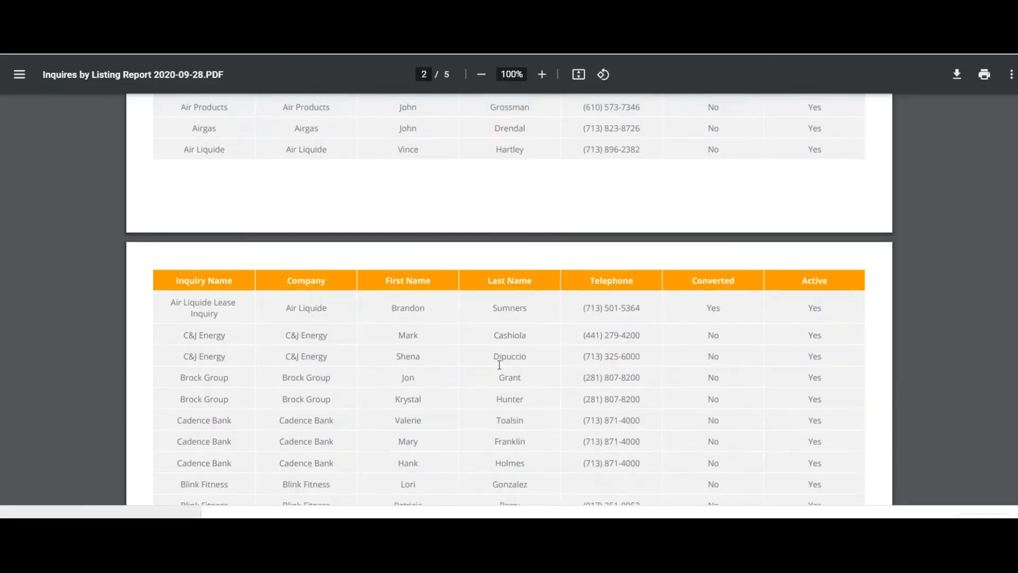
{"action": "scroll", "coordinate": [500, 365], "scroll_direction": "down", "scroll_amount": 18}
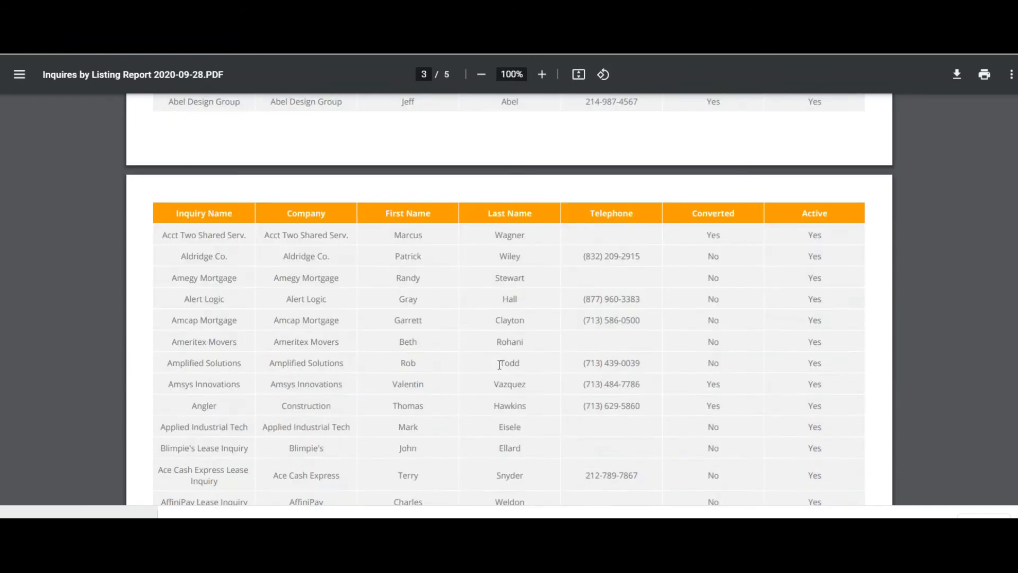
{"action": "scroll", "coordinate": [500, 365], "scroll_direction": "down", "scroll_amount": 8}
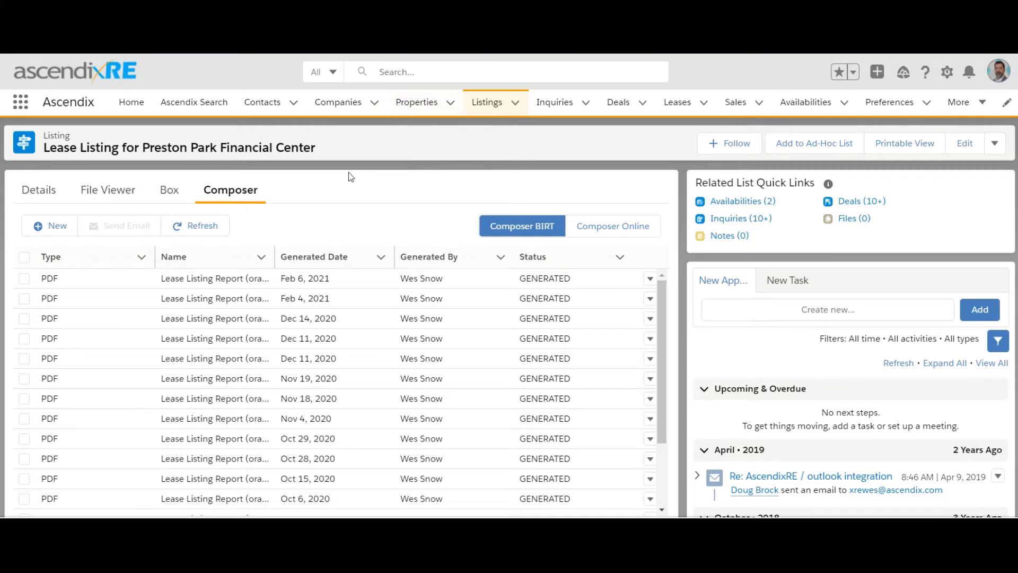
Step: Open Ascendix Search and set the record type to search for to Properties
{"action": "left_click", "coordinate": [205, 105]}
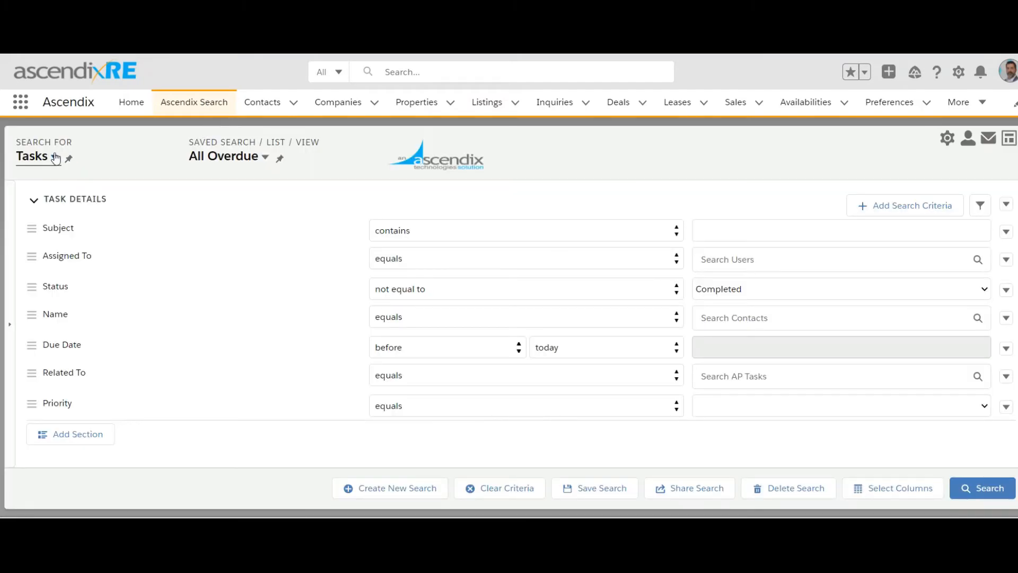
{"action": "left_click", "coordinate": [55, 158]}
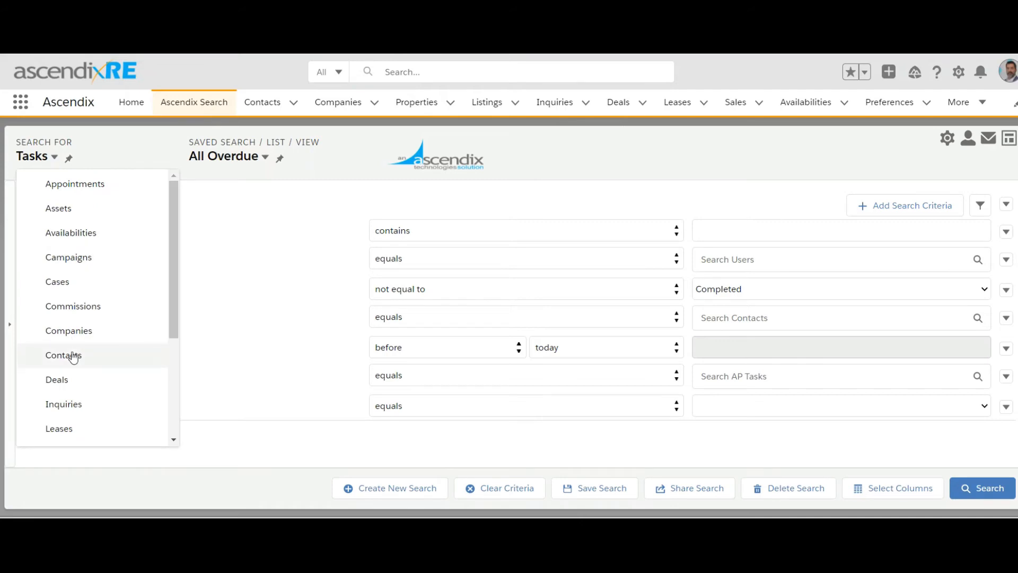
{"action": "scroll", "coordinate": [86, 411], "scroll_direction": "down", "scroll_amount": 3}
{"action": "left_click", "coordinate": [88, 384]}
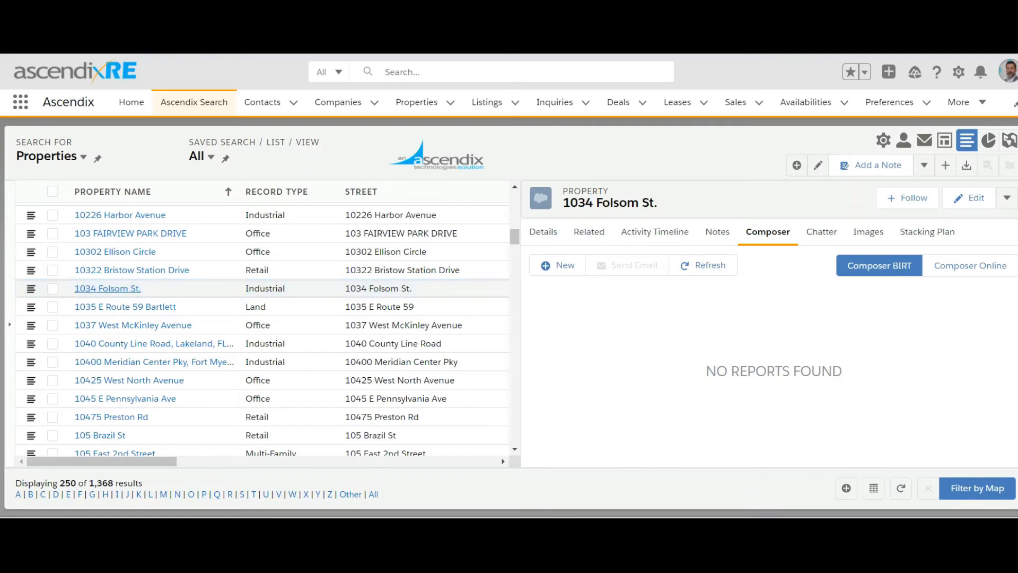
{"action": "left_click", "coordinate": [48, 285]}
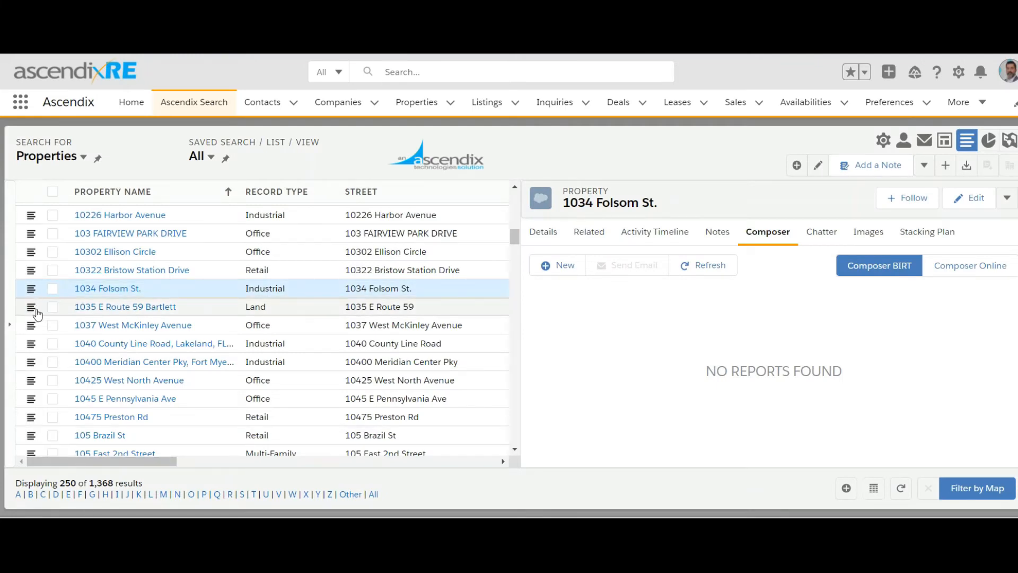
{"action": "left_click", "coordinate": [55, 325]}
{"action": "left_click", "coordinate": [54, 343]}
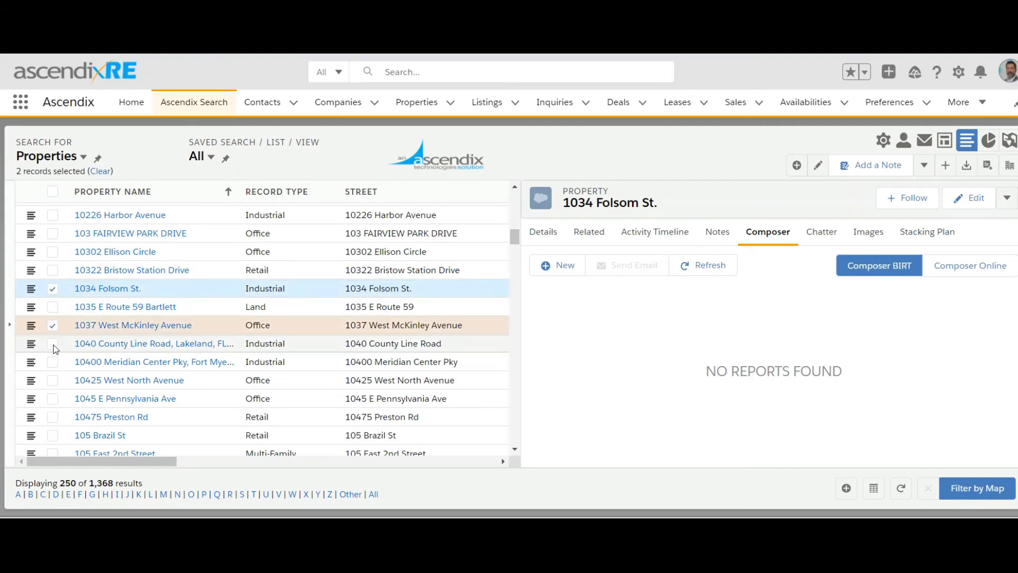
{"action": "left_click", "coordinate": [53, 381]}
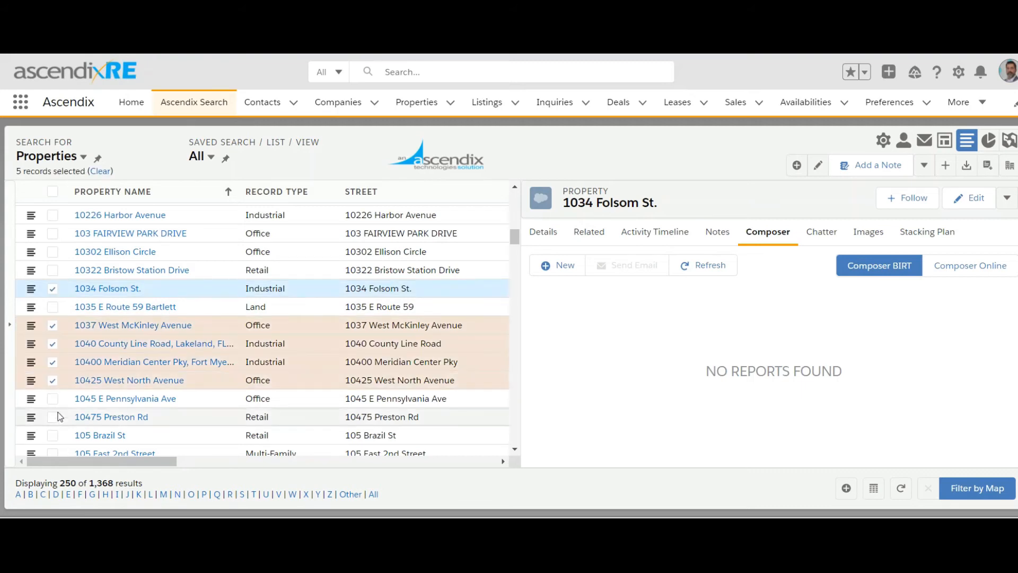
{"action": "left_click", "coordinate": [53, 400]}
{"action": "left_click", "coordinate": [52, 418]}
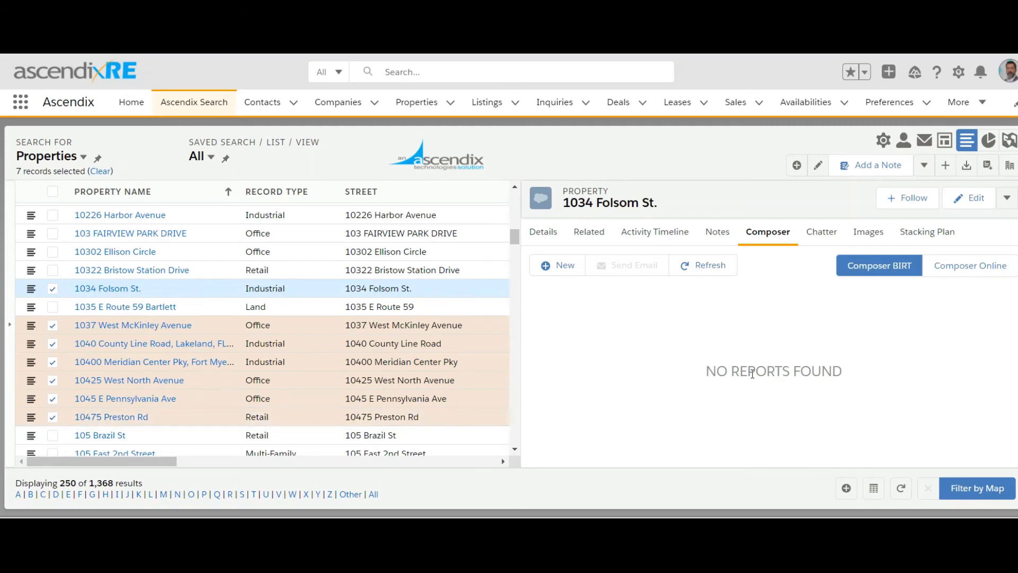
Step: Generate a Composer report for the selected properties with the Property Summary Report template, in pdf format with the result downloaded
{"action": "left_click", "coordinate": [945, 142]}
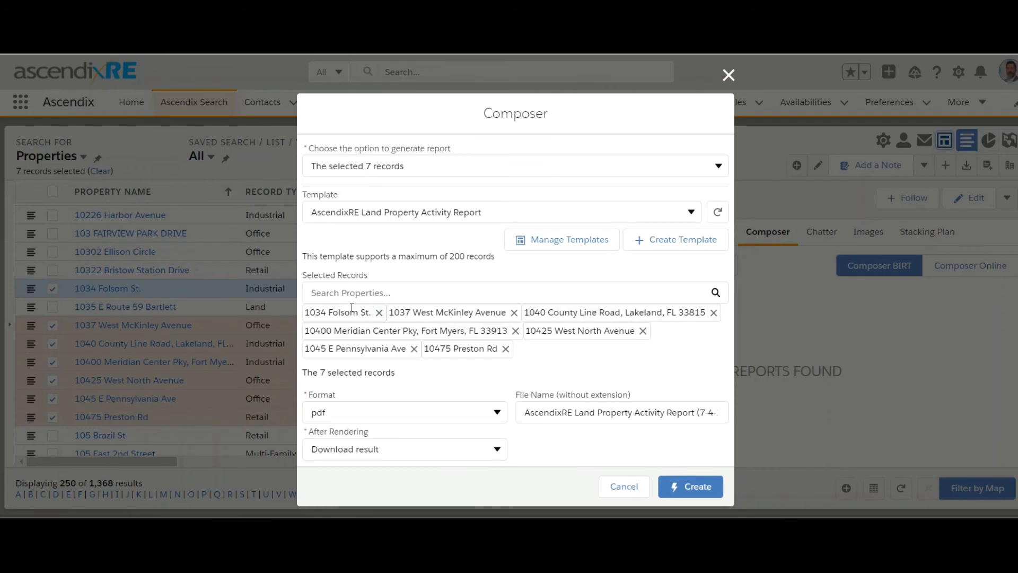
{"action": "left_click", "coordinate": [380, 214]}
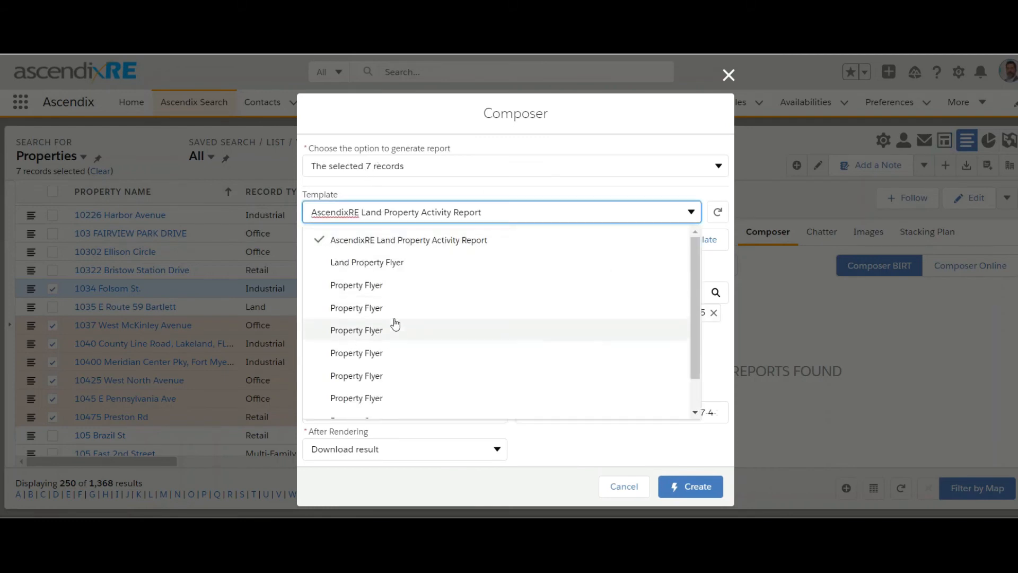
{"action": "scroll", "coordinate": [396, 324], "scroll_direction": "down", "scroll_amount": 1}
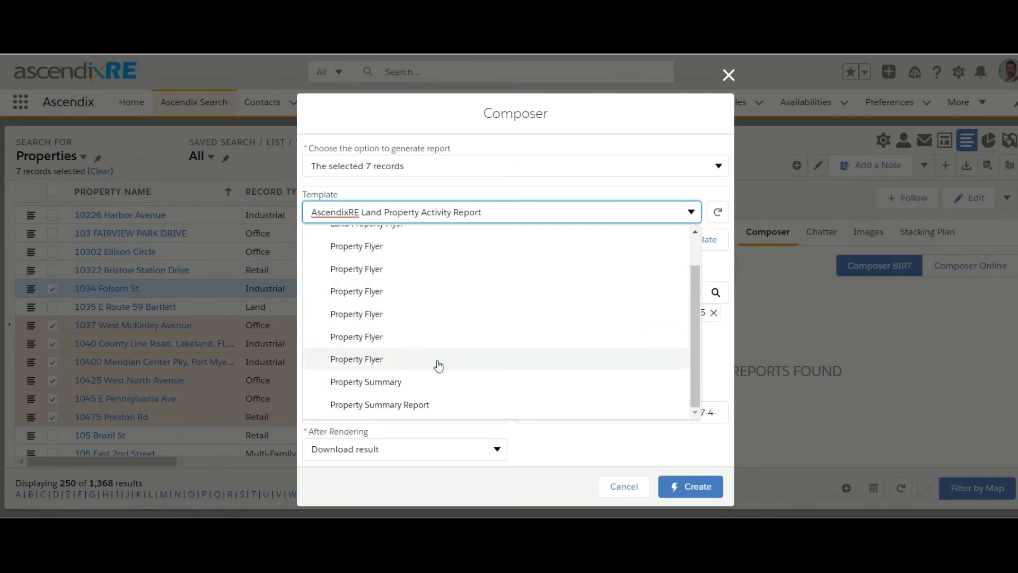
{"action": "left_click", "coordinate": [408, 405]}
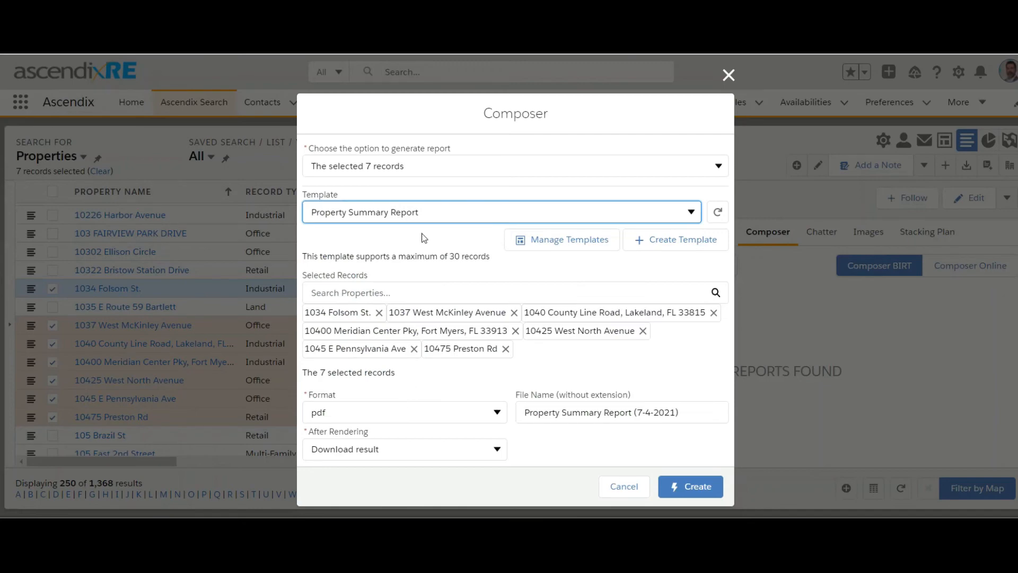
{"action": "left_click", "coordinate": [688, 487]}
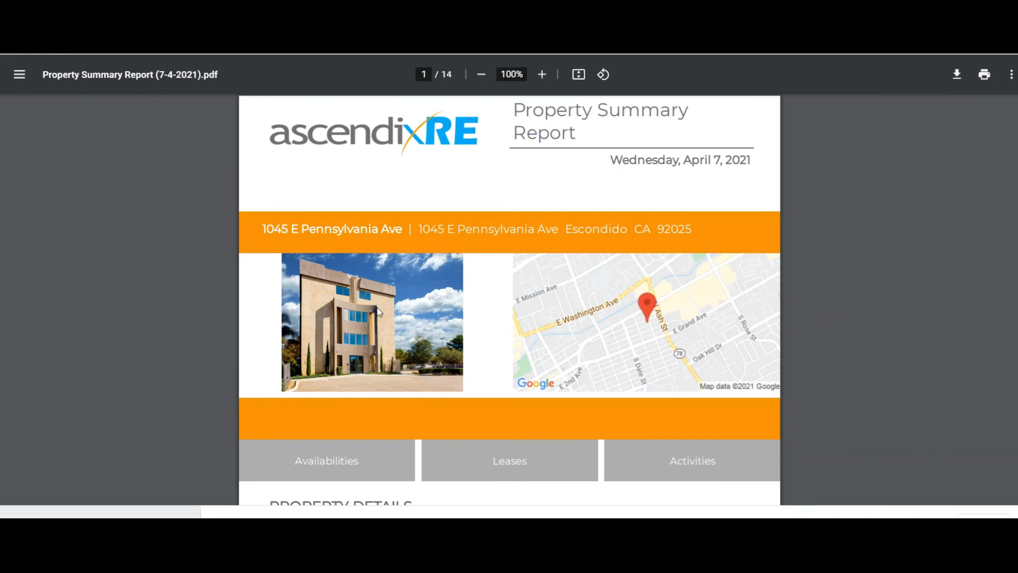
Step: Read through the generated Property Summary Report PDF, examining each property's details, availabilities, leases and activities sections
{"action": "scroll", "coordinate": [379, 311], "scroll_direction": "down", "scroll_amount": 8}
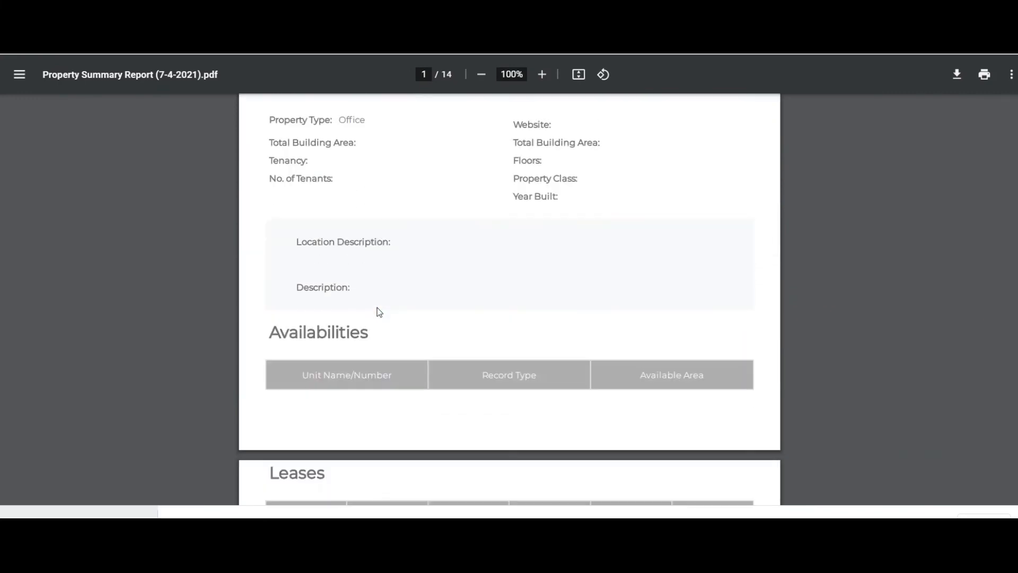
{"action": "scroll", "coordinate": [378, 312], "scroll_direction": "down", "scroll_amount": 12}
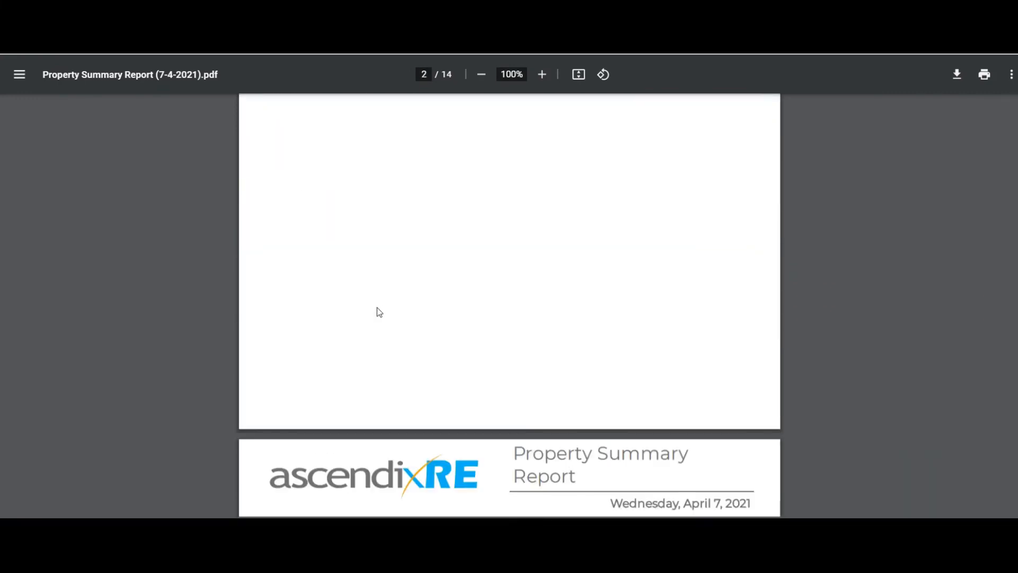
{"action": "scroll", "coordinate": [379, 312], "scroll_direction": "down", "scroll_amount": 10}
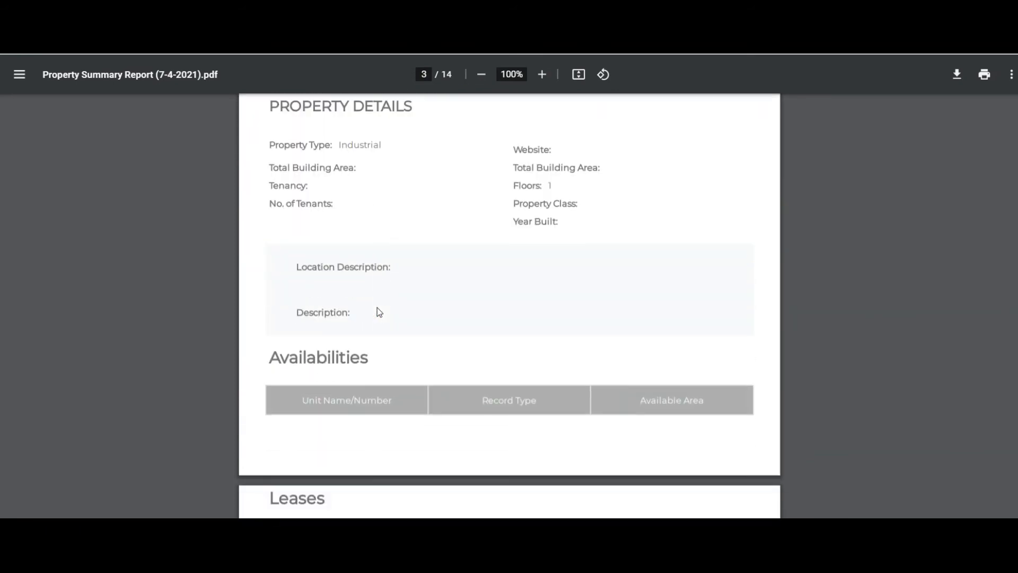
{"action": "scroll", "coordinate": [380, 311], "scroll_direction": "down", "scroll_amount": 12}
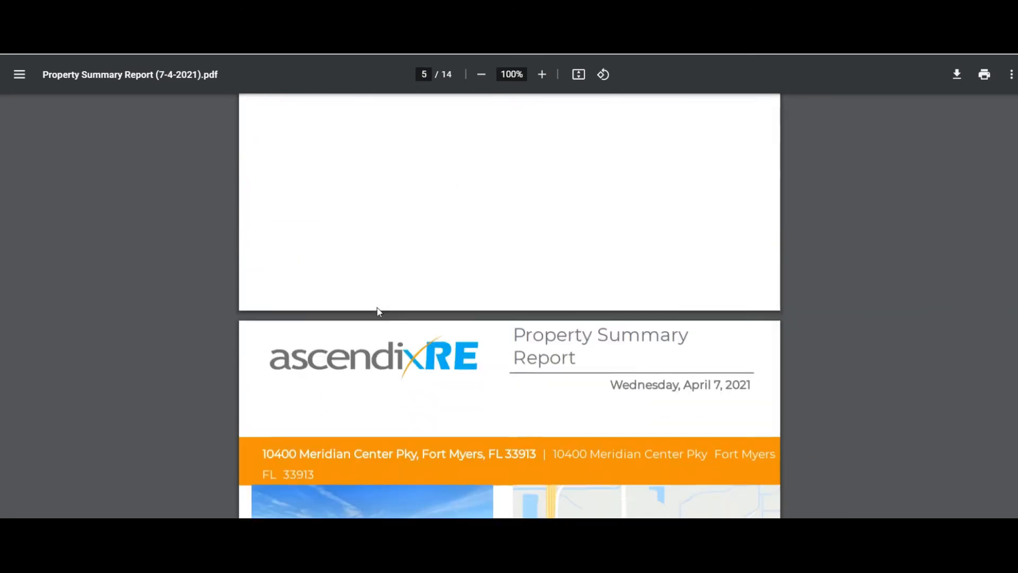
{"action": "scroll", "coordinate": [378, 312], "scroll_direction": "down", "scroll_amount": 10}
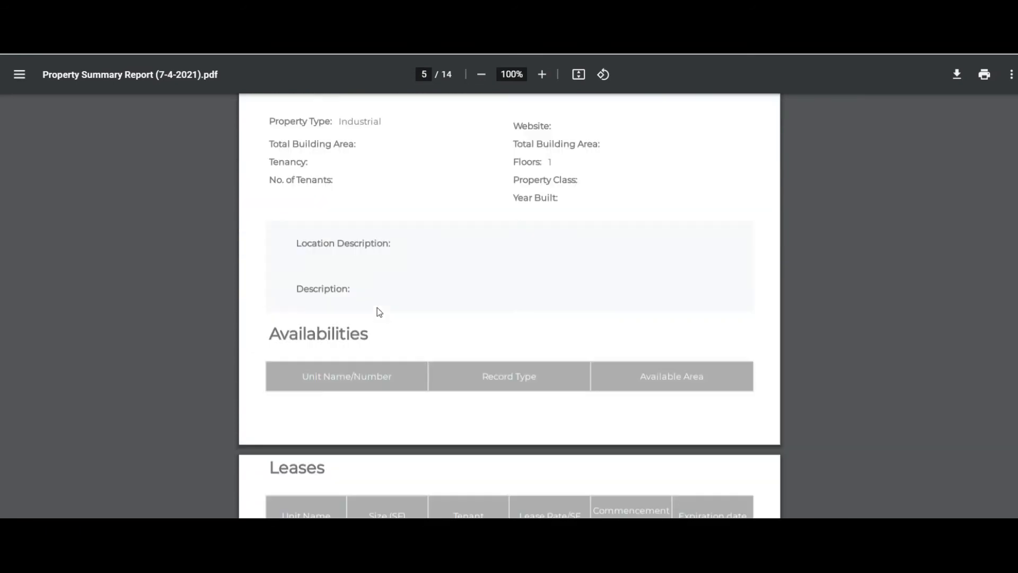
{"action": "scroll", "coordinate": [379, 312], "scroll_direction": "down", "scroll_amount": 10}
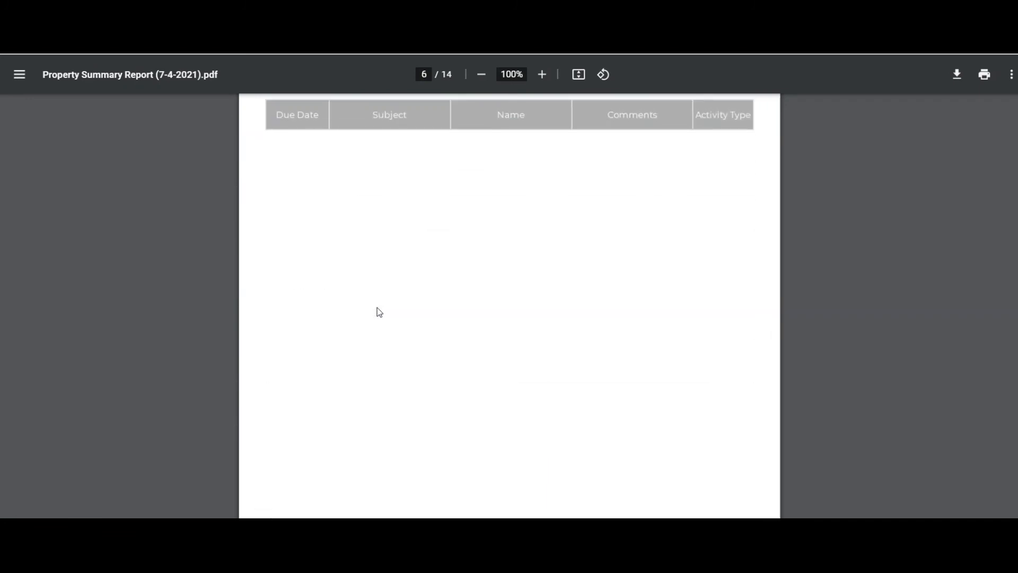
{"action": "scroll", "coordinate": [378, 308], "scroll_direction": "down", "scroll_amount": 8}
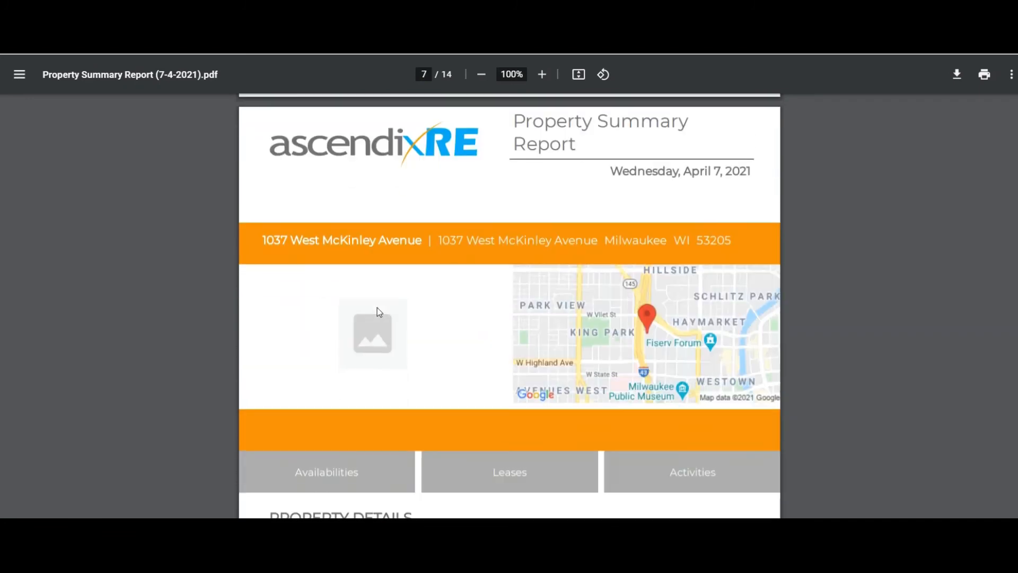
{"action": "scroll", "coordinate": [377, 308], "scroll_direction": "down", "scroll_amount": 8}
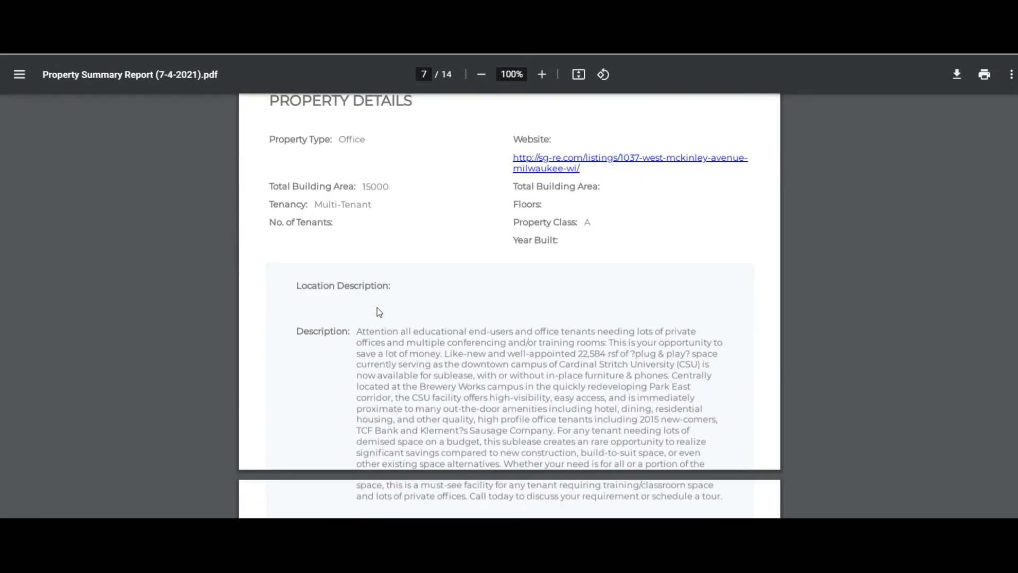
{"action": "scroll", "coordinate": [380, 312], "scroll_direction": "down", "scroll_amount": 8}
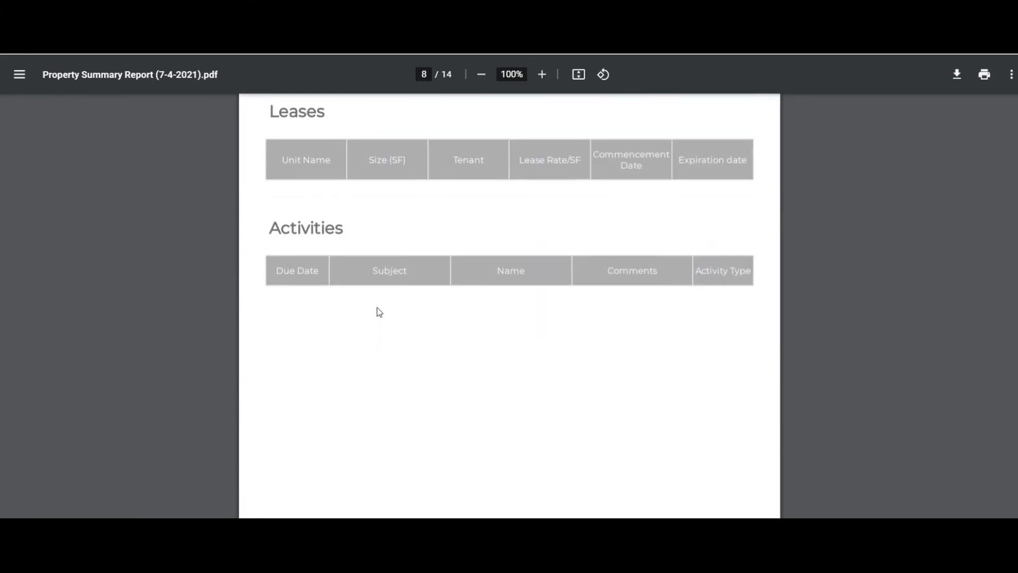
{"action": "scroll", "coordinate": [380, 312], "scroll_direction": "down", "scroll_amount": 8}
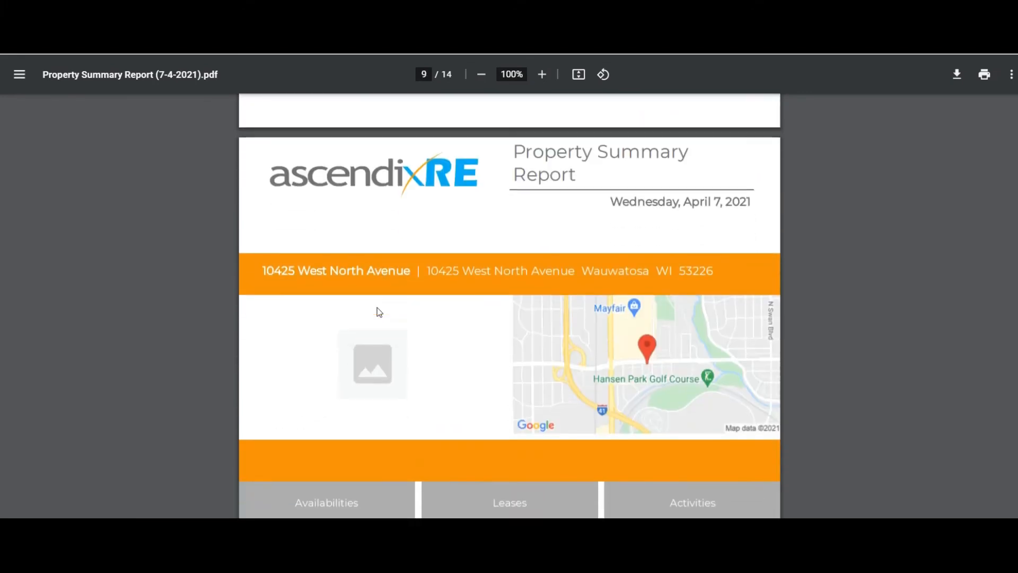
{"action": "scroll", "coordinate": [380, 312], "scroll_direction": "down", "scroll_amount": 8}
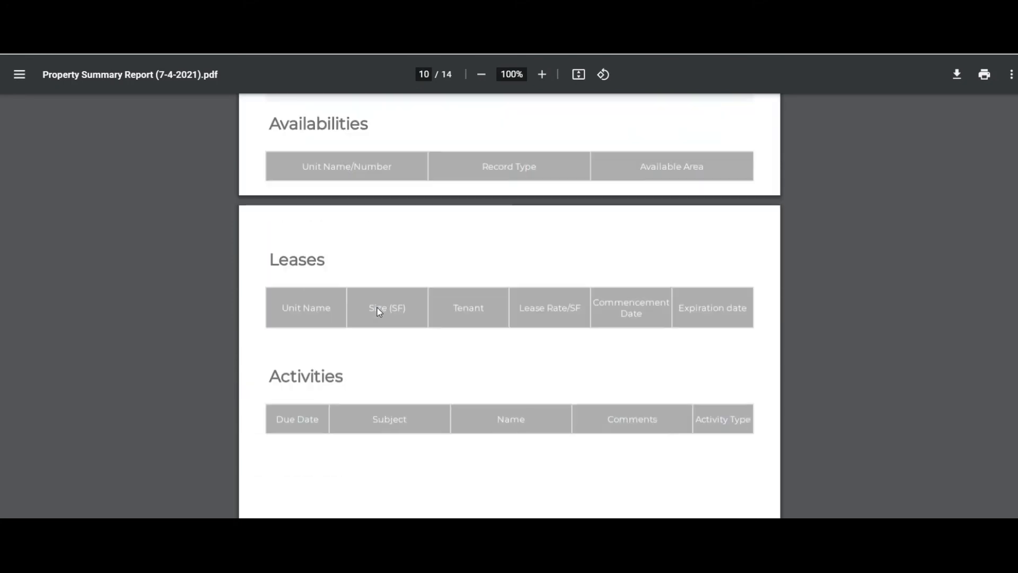
{"action": "scroll", "coordinate": [379, 310], "scroll_direction": "down", "scroll_amount": 3}
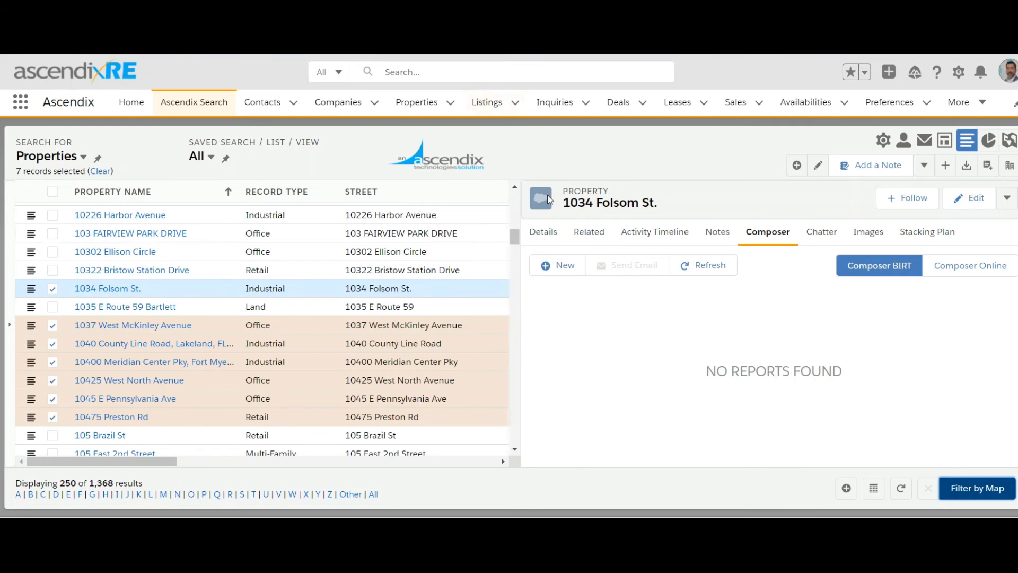
{"action": "left_click", "coordinate": [286, 333]}
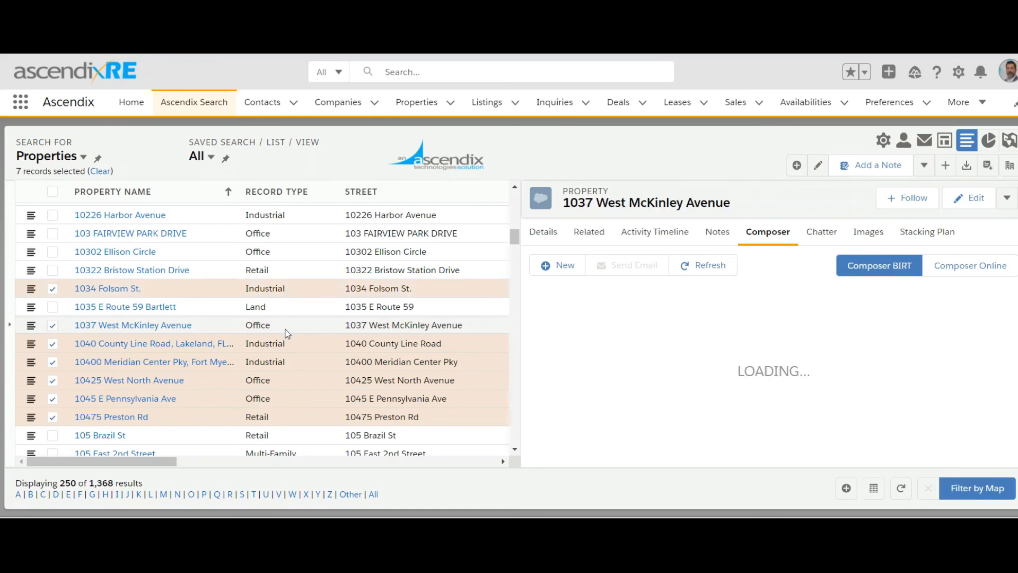
{"action": "left_click", "coordinate": [286, 327]}
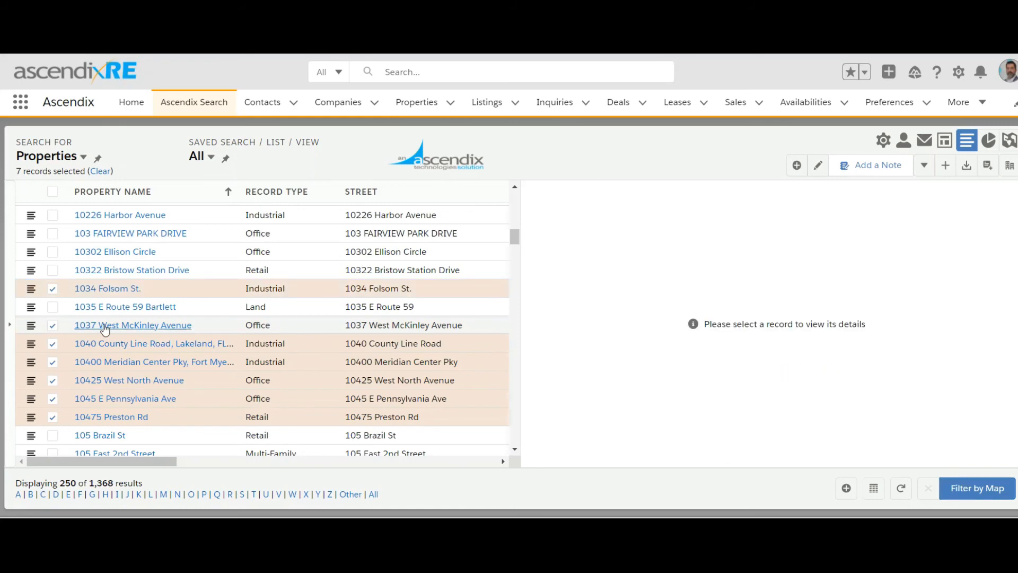
{"action": "left_click", "coordinate": [329, 326]}
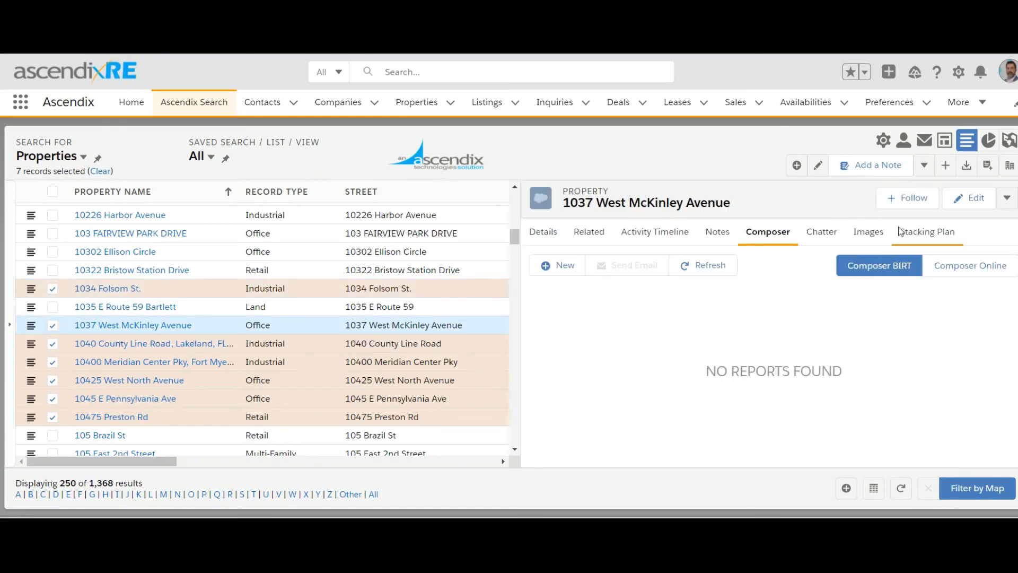
{"action": "left_click", "coordinate": [703, 265]}
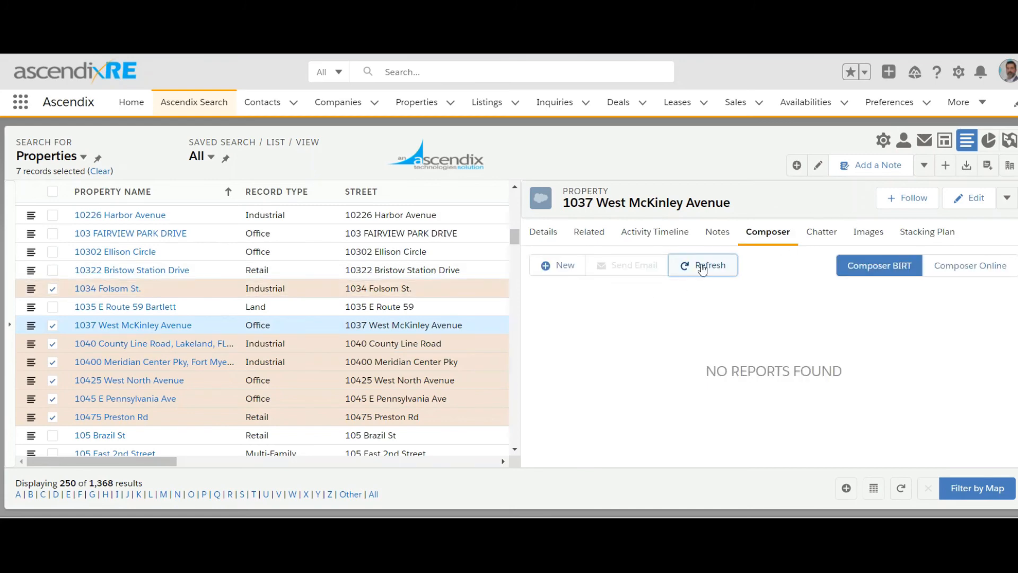
{"action": "left_click", "coordinate": [485, 342]}
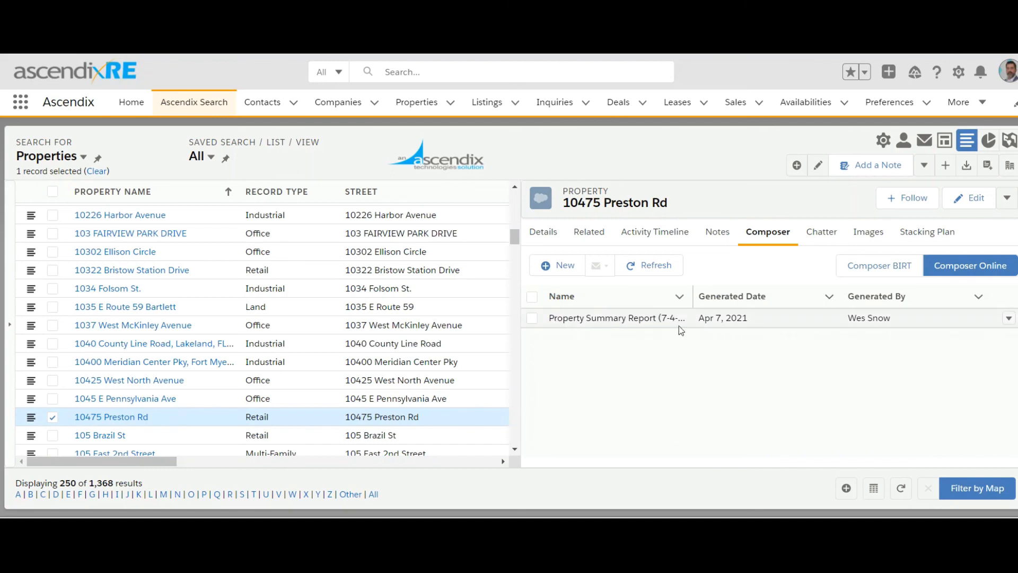
{"action": "left_click", "coordinate": [1007, 319]}
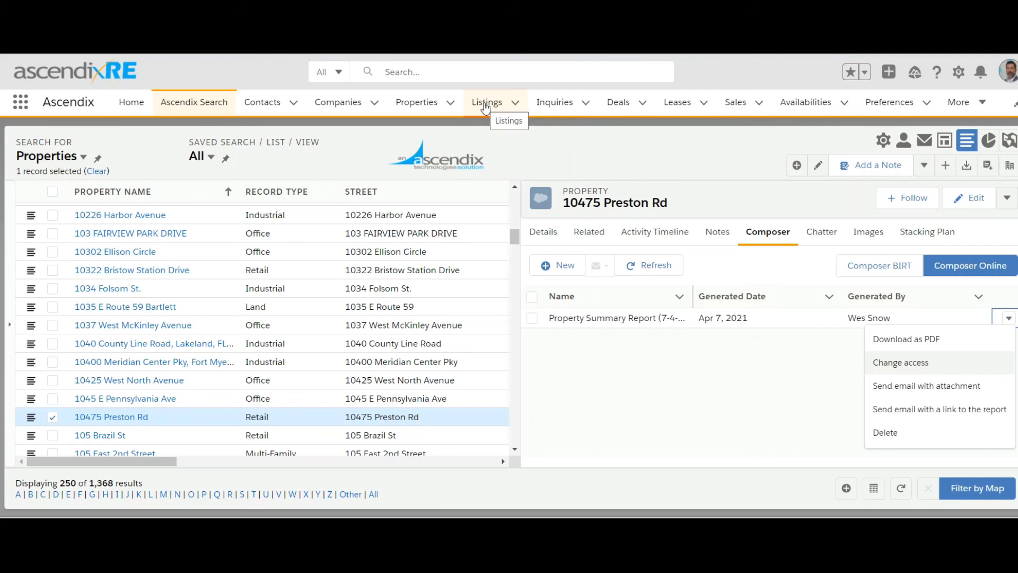
{"action": "left_click", "coordinate": [417, 103]}
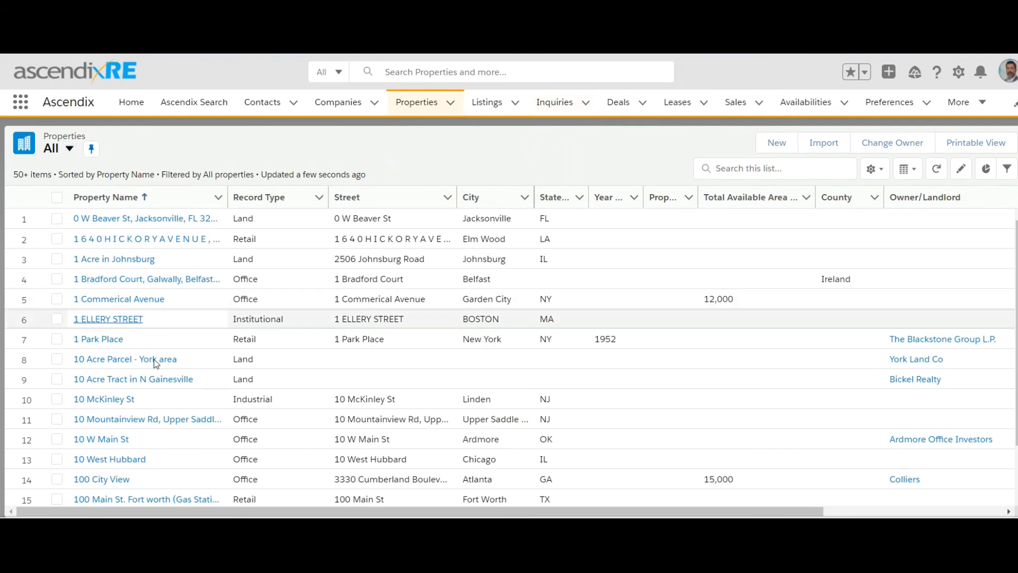
{"action": "left_click", "coordinate": [132, 319]}
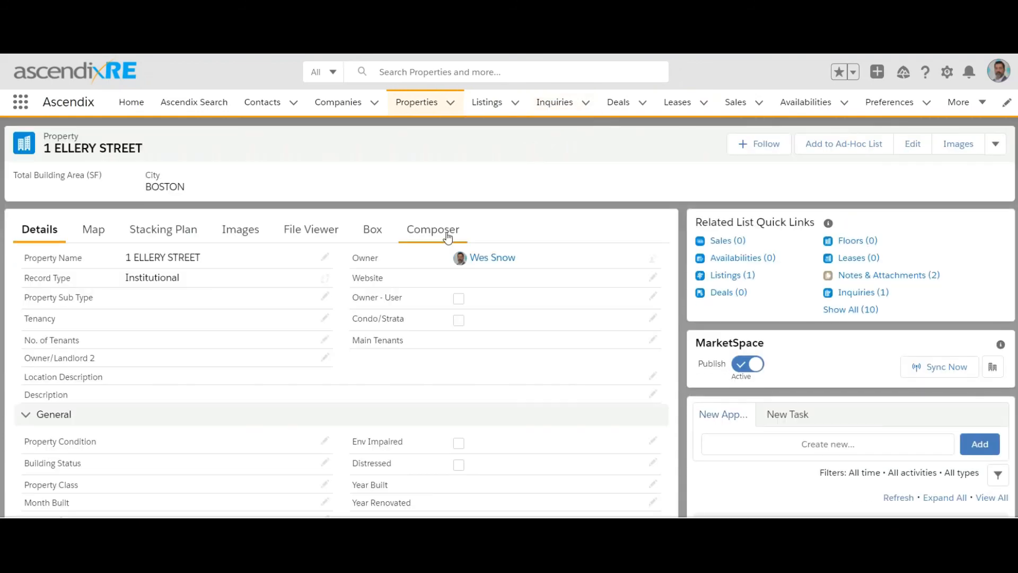